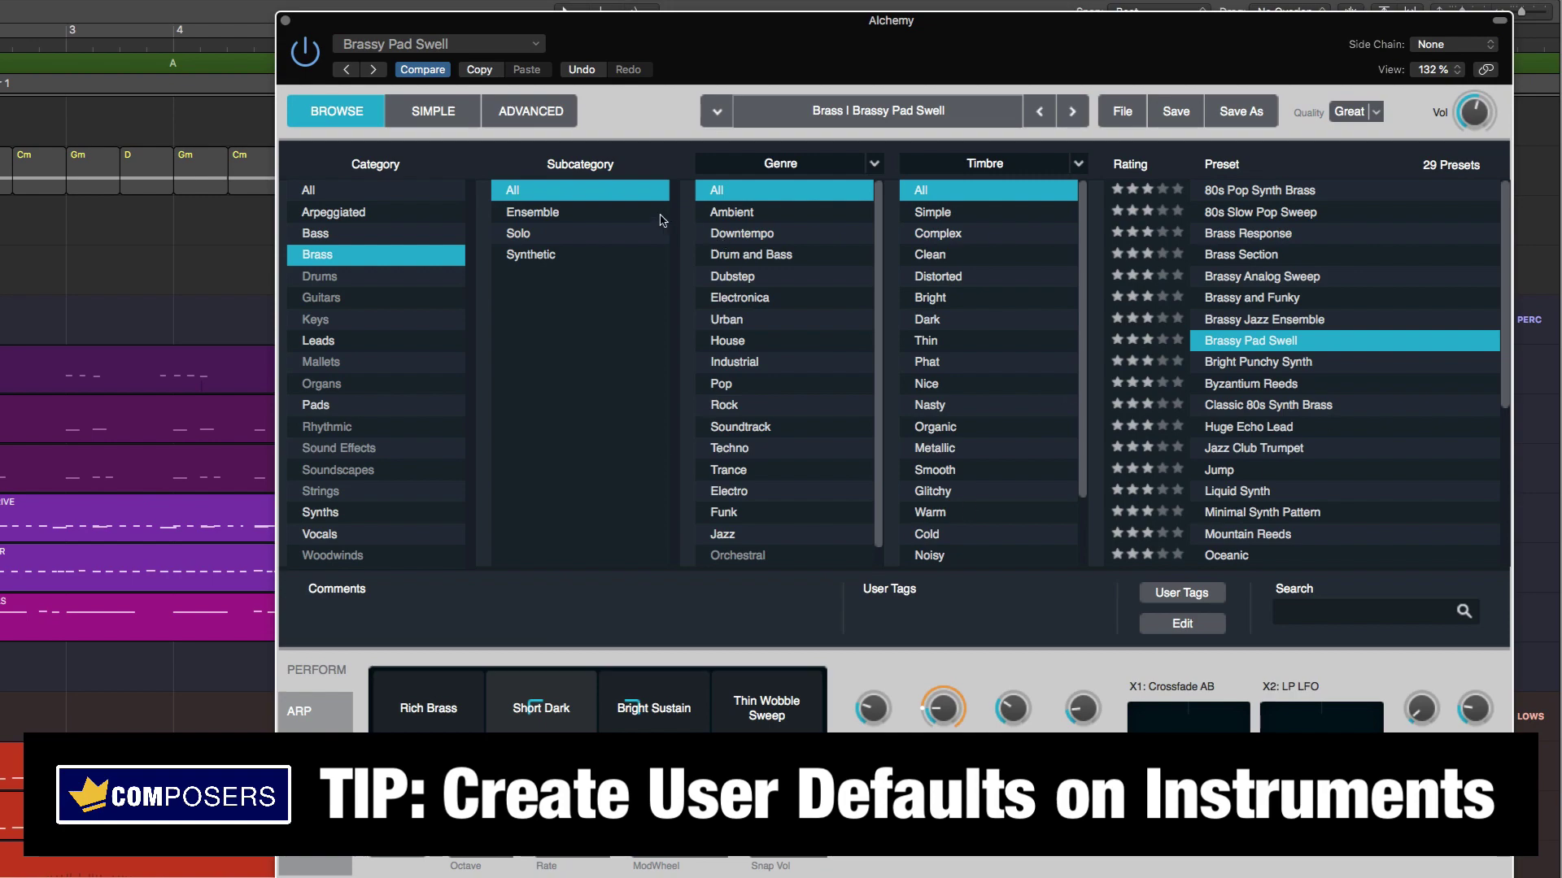
- Save Alchemy's current Brassy Pad Swell setting as the plug-in's default
click(440, 43)
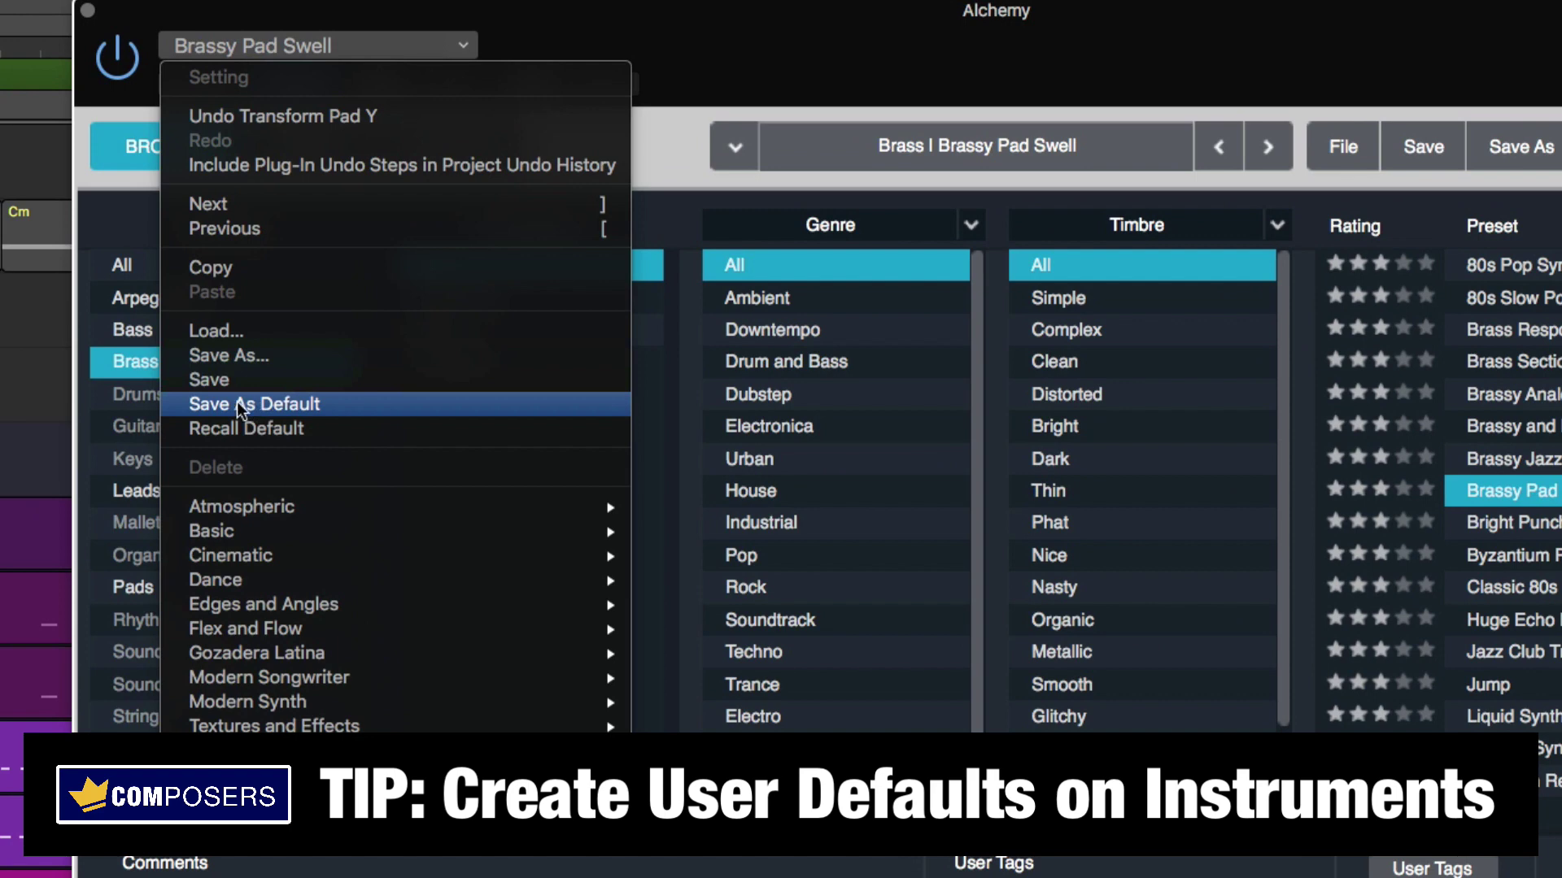
click(280, 405)
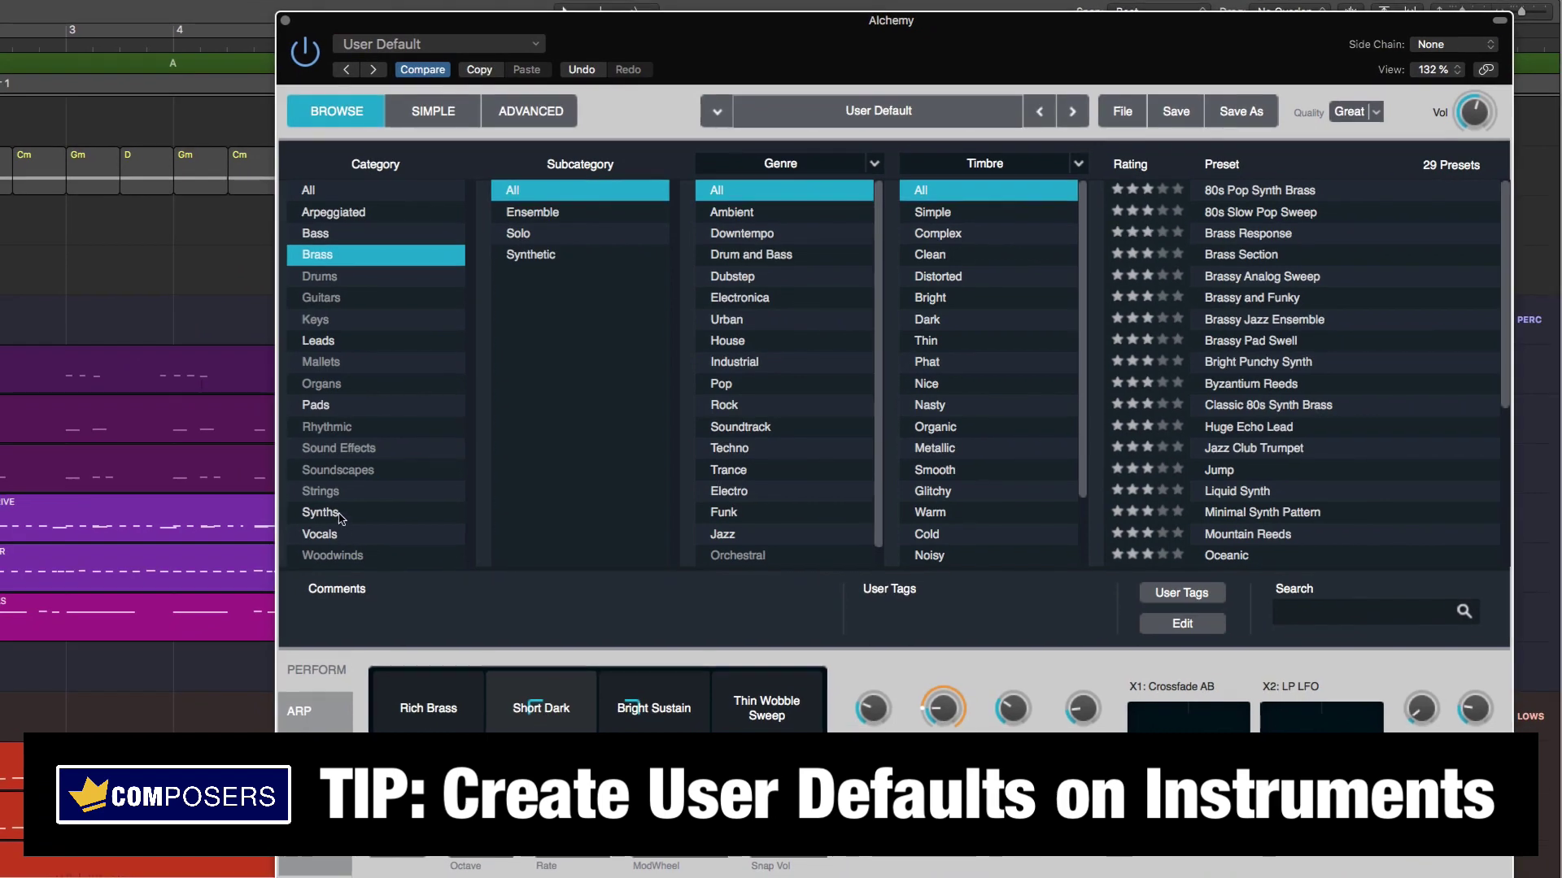
- Load the synth presets Aluminum Bandpass and Analog Unison Lead in Alchemy, and recall the saved default setting
click(319, 516)
click(1270, 413)
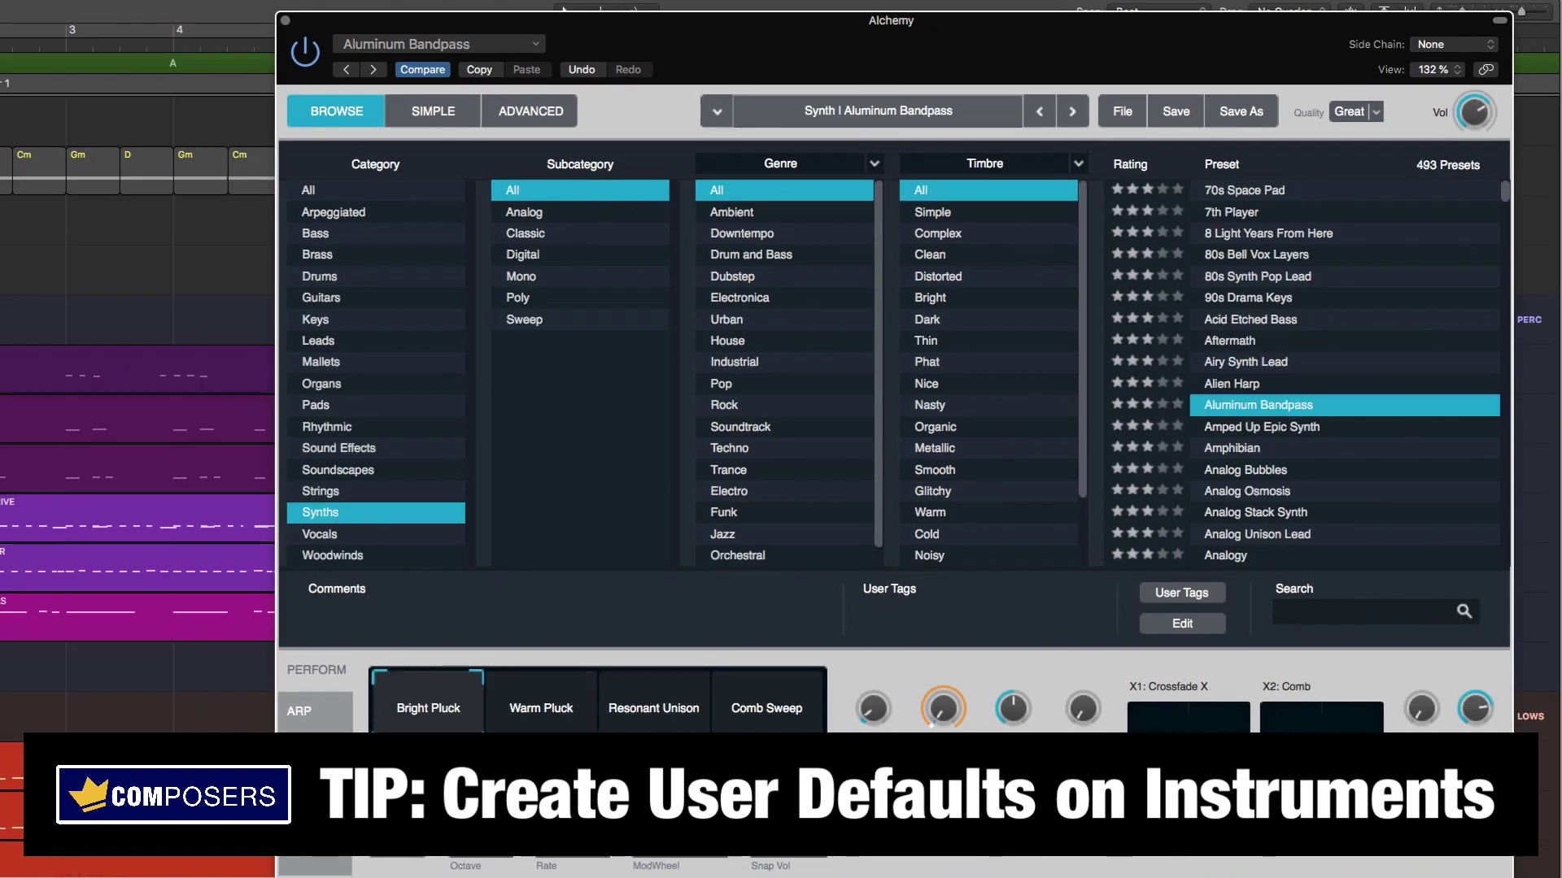
click(1211, 539)
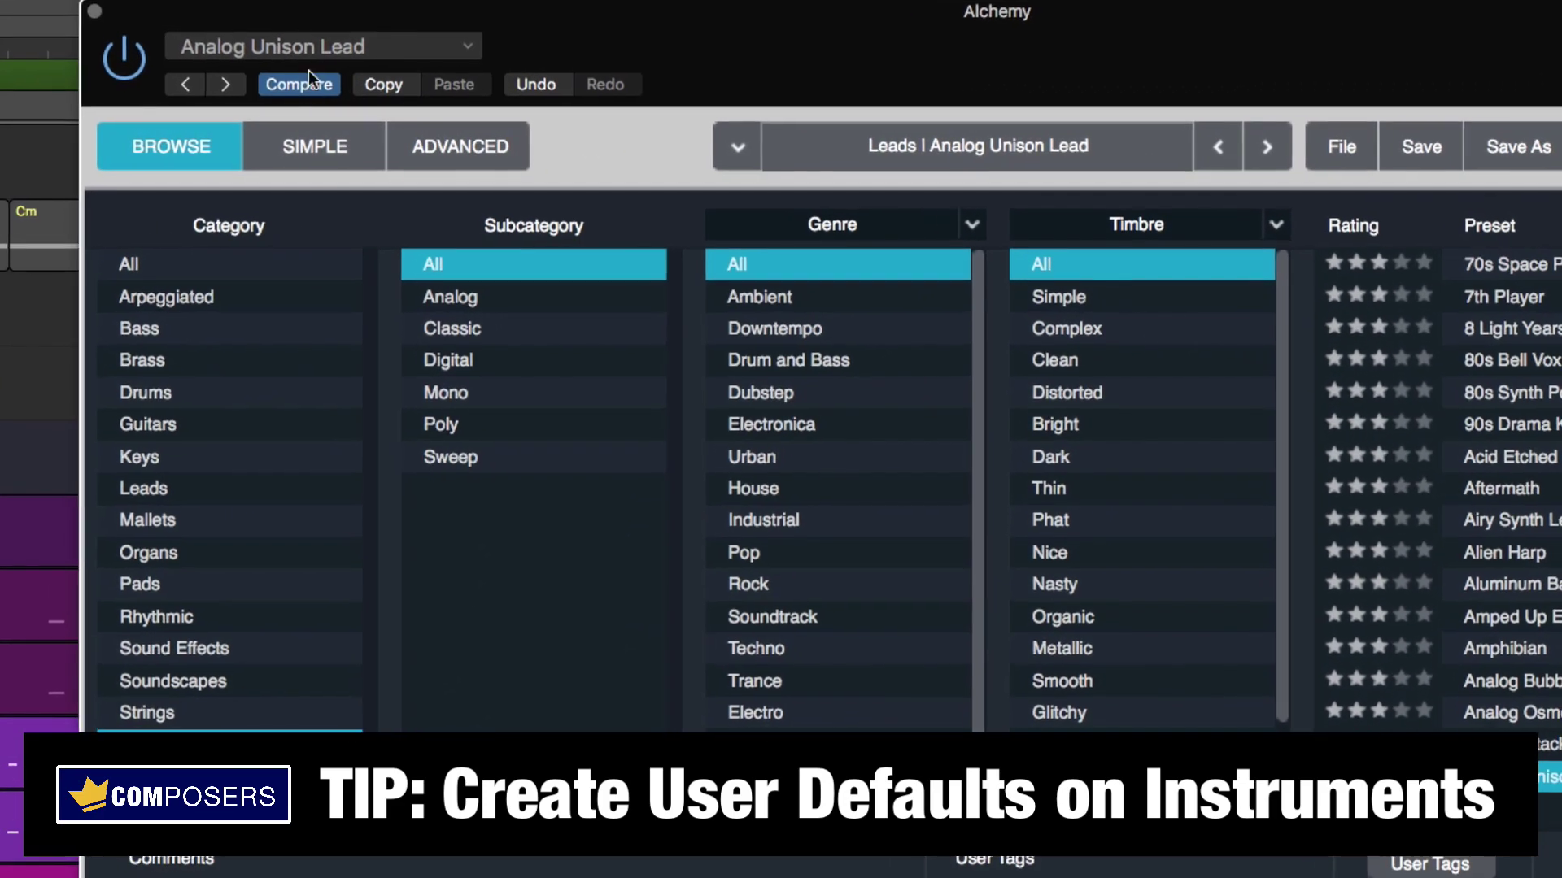
click(638, 87)
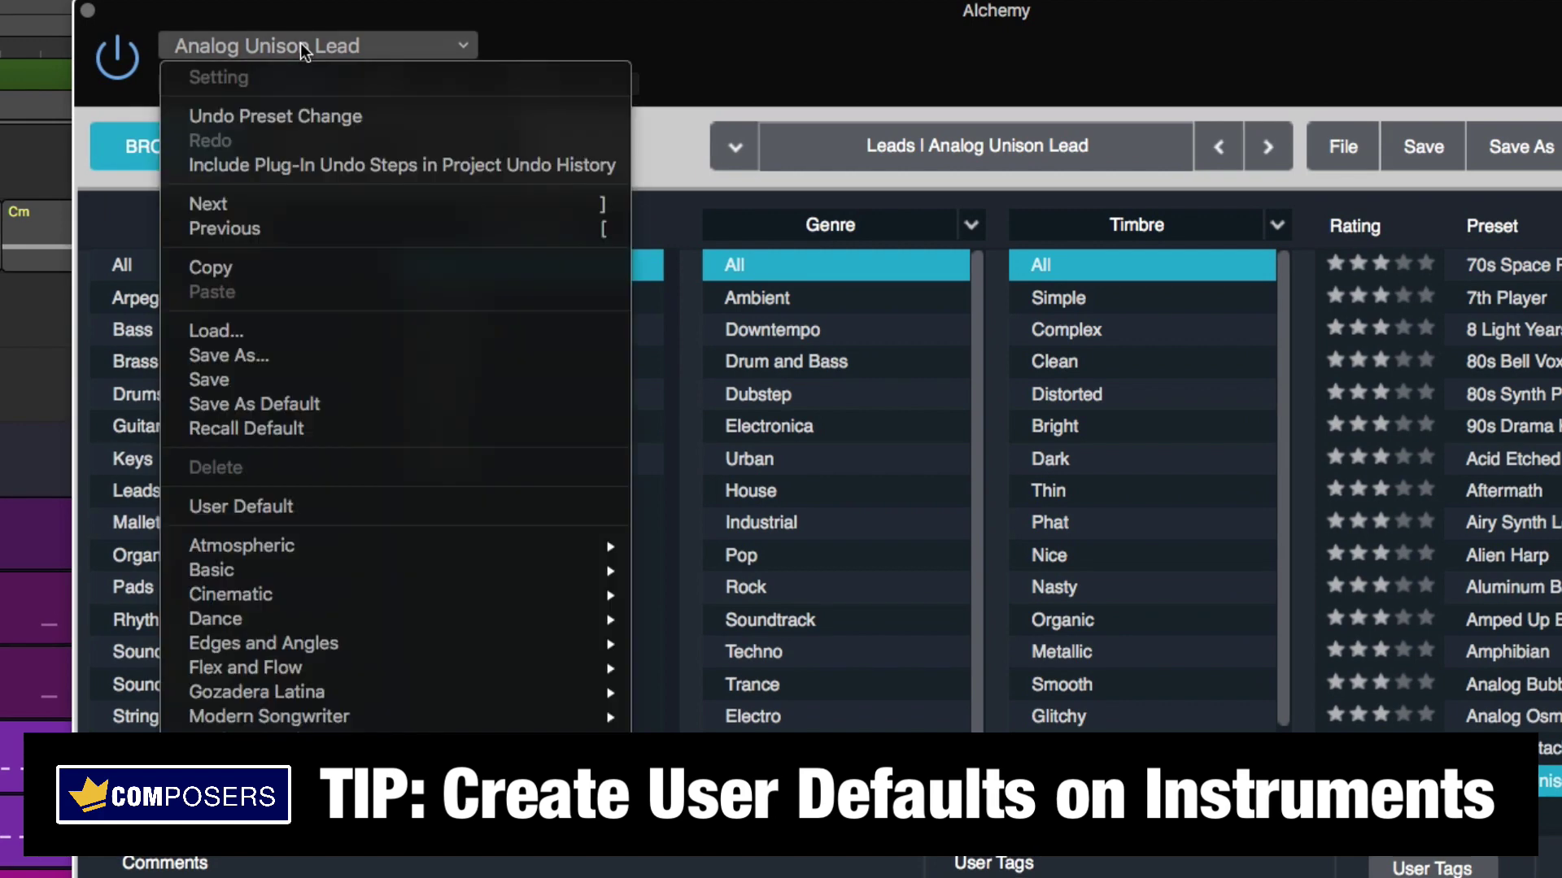
click(236, 429)
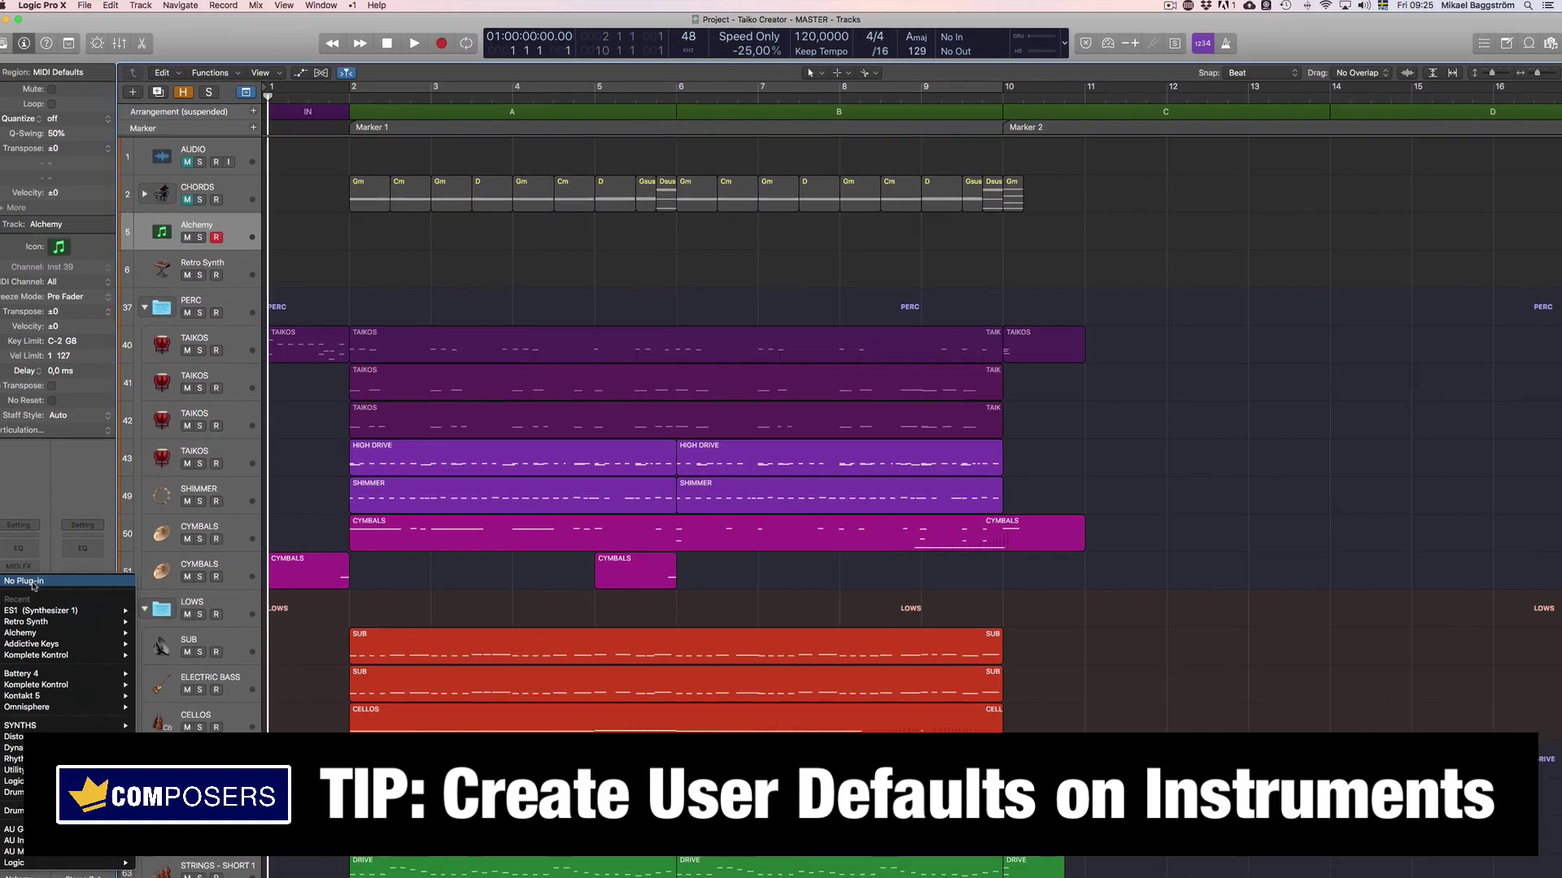
- Insert a fresh stereo instance of Alchemy on the Alchemy track and move its window clear of the track list
mouse_move(61, 632)
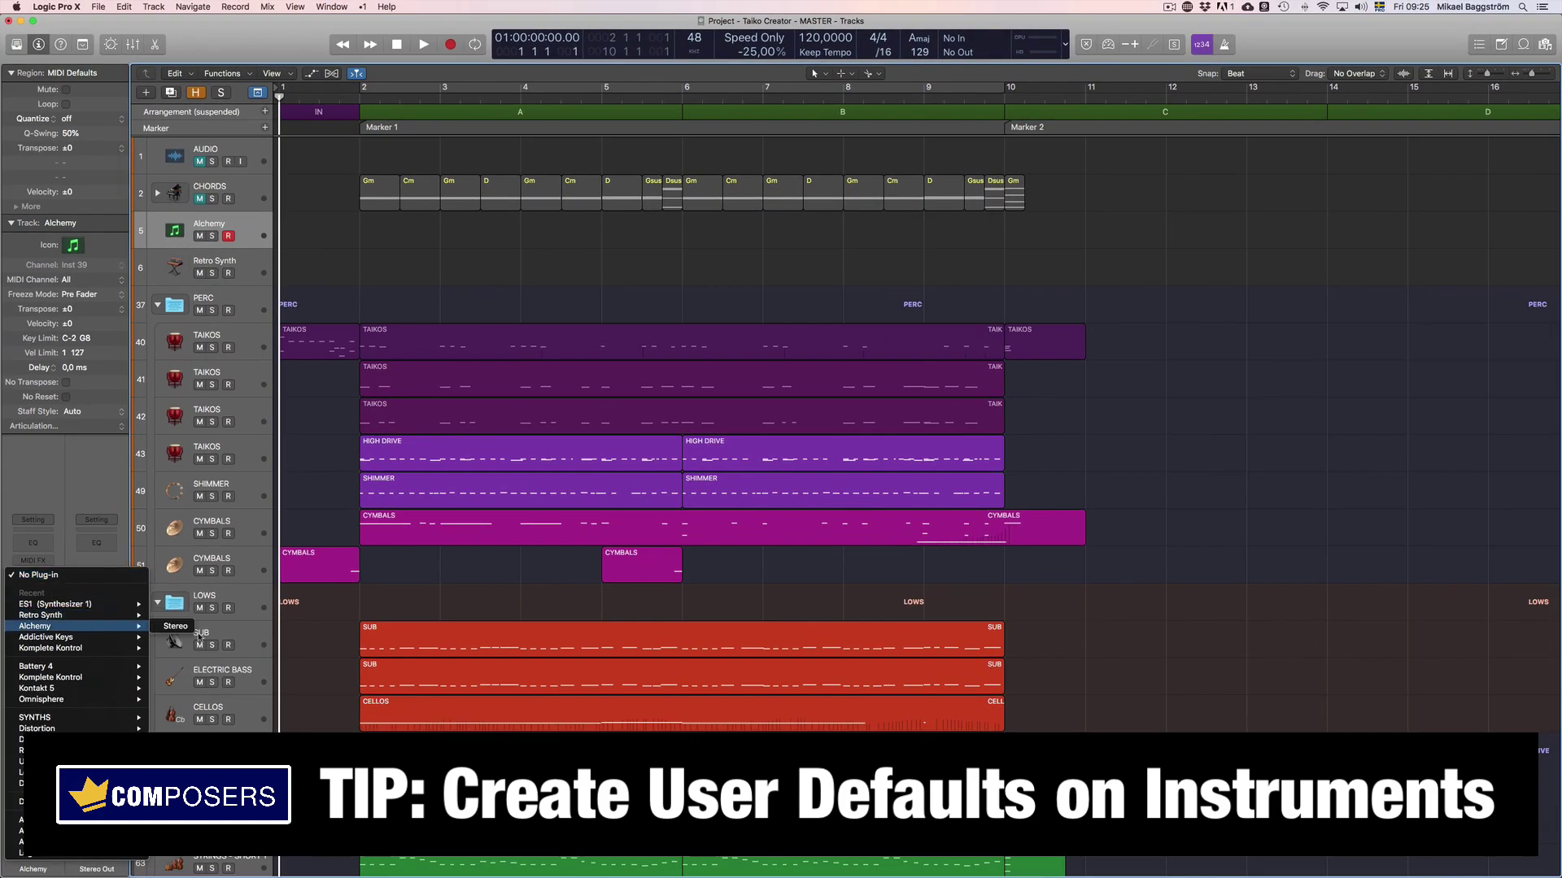
click(176, 624)
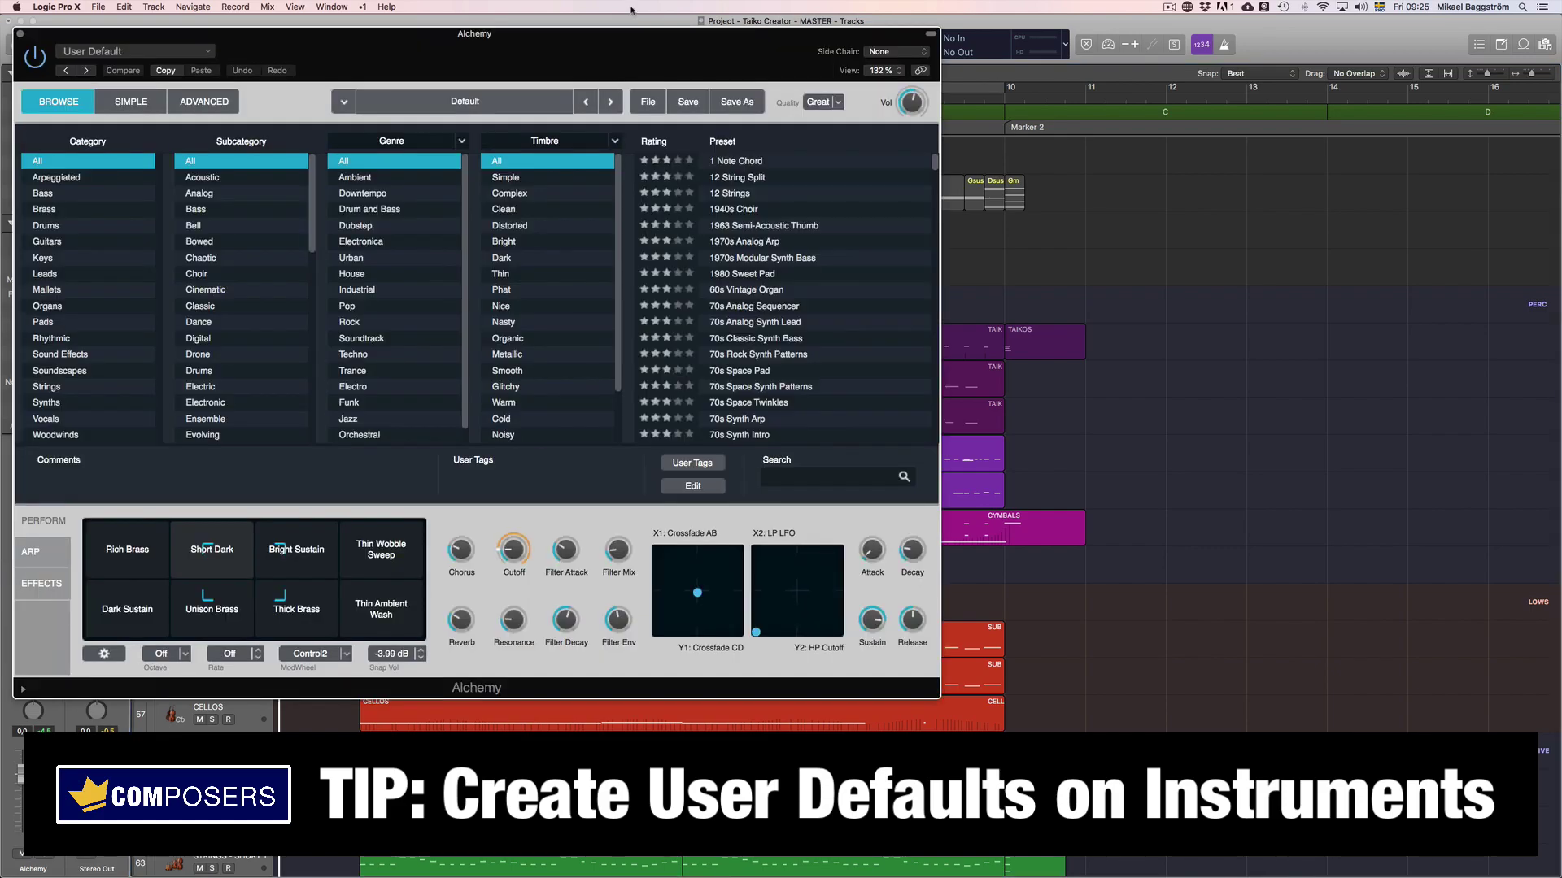
drag(621, 42, 1176, 46)
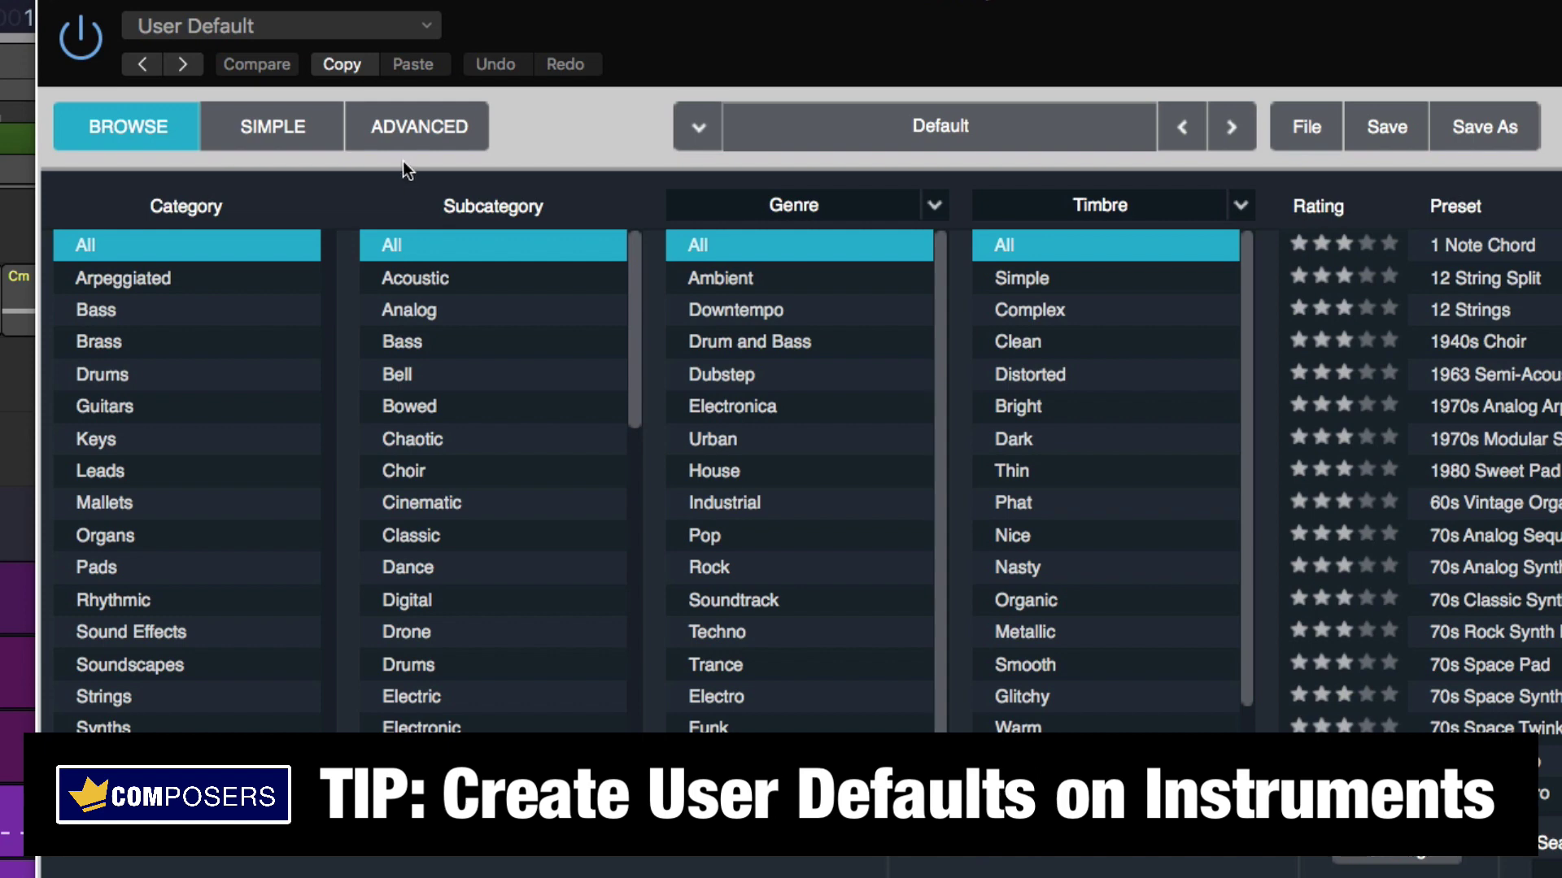
- Delete the User Default setting from Alchemy and confirm the deletion
click(364, 26)
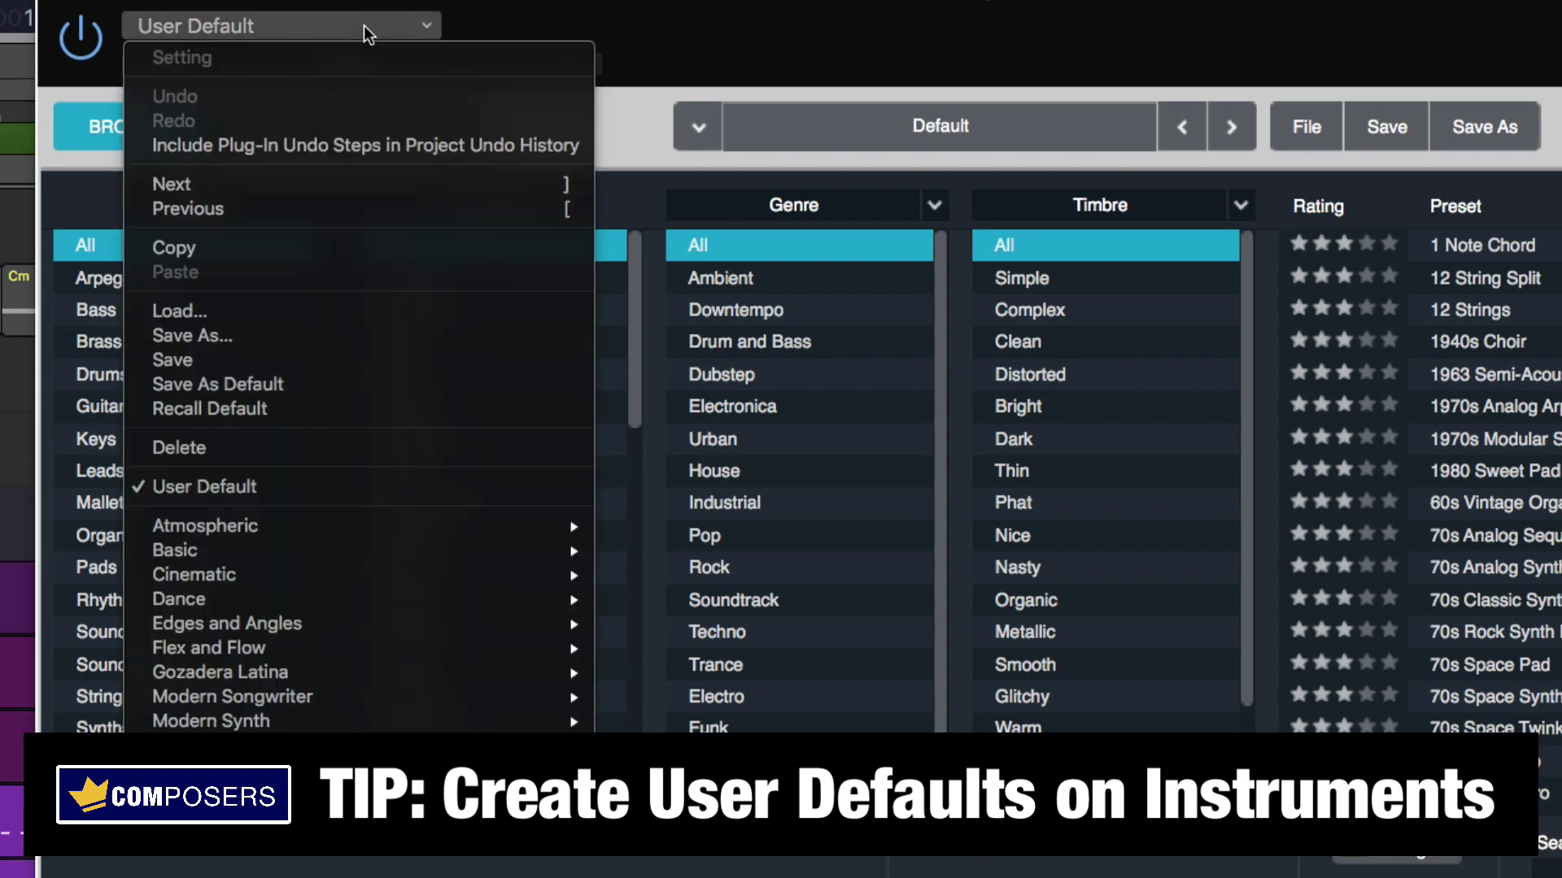
click(190, 451)
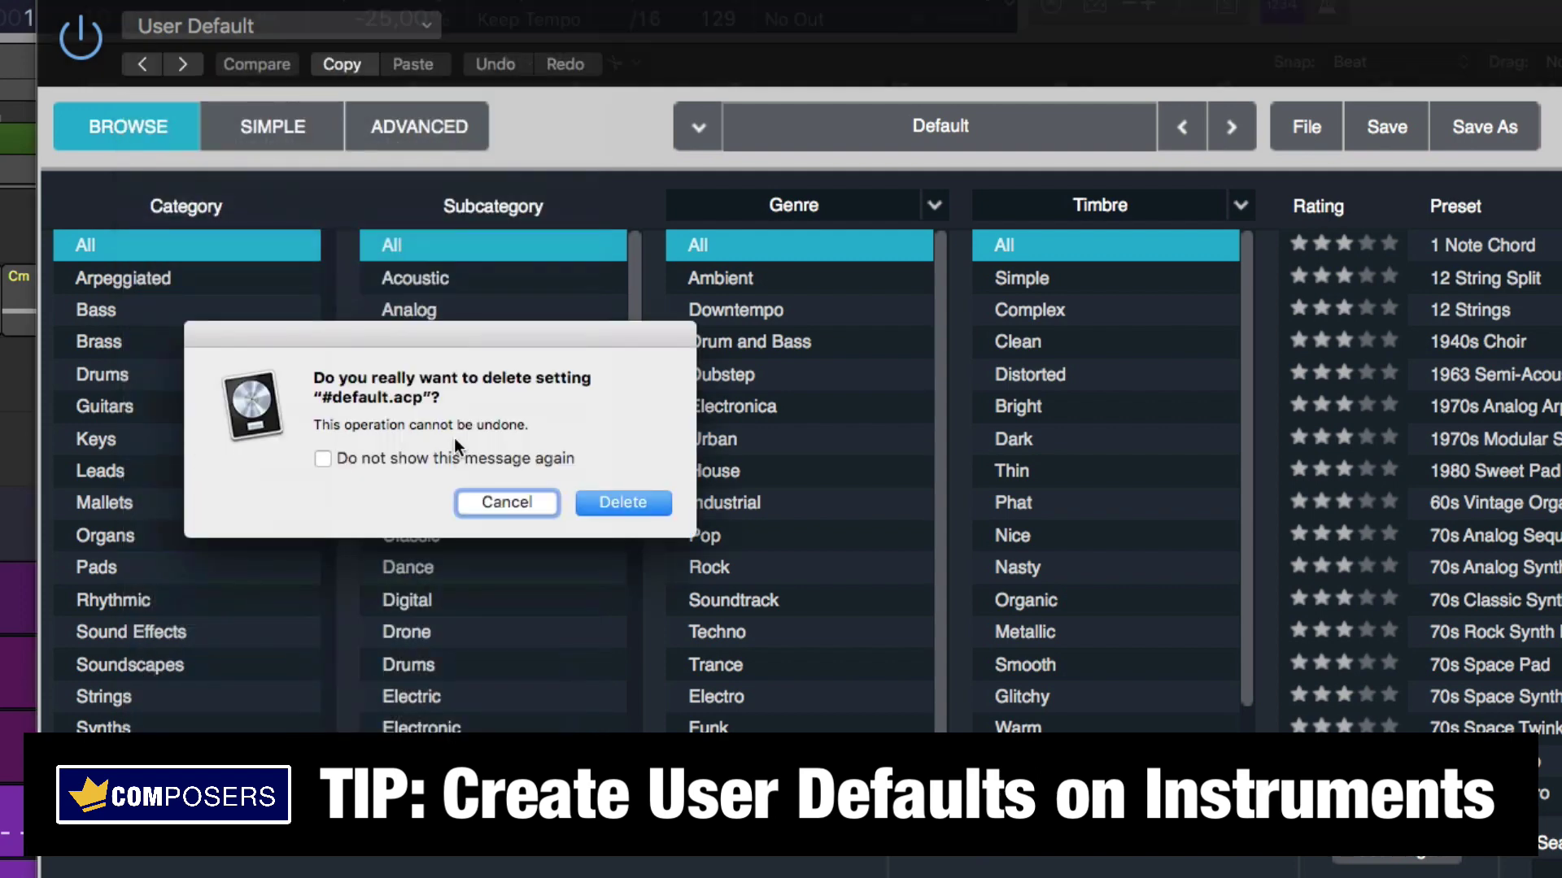
click(655, 502)
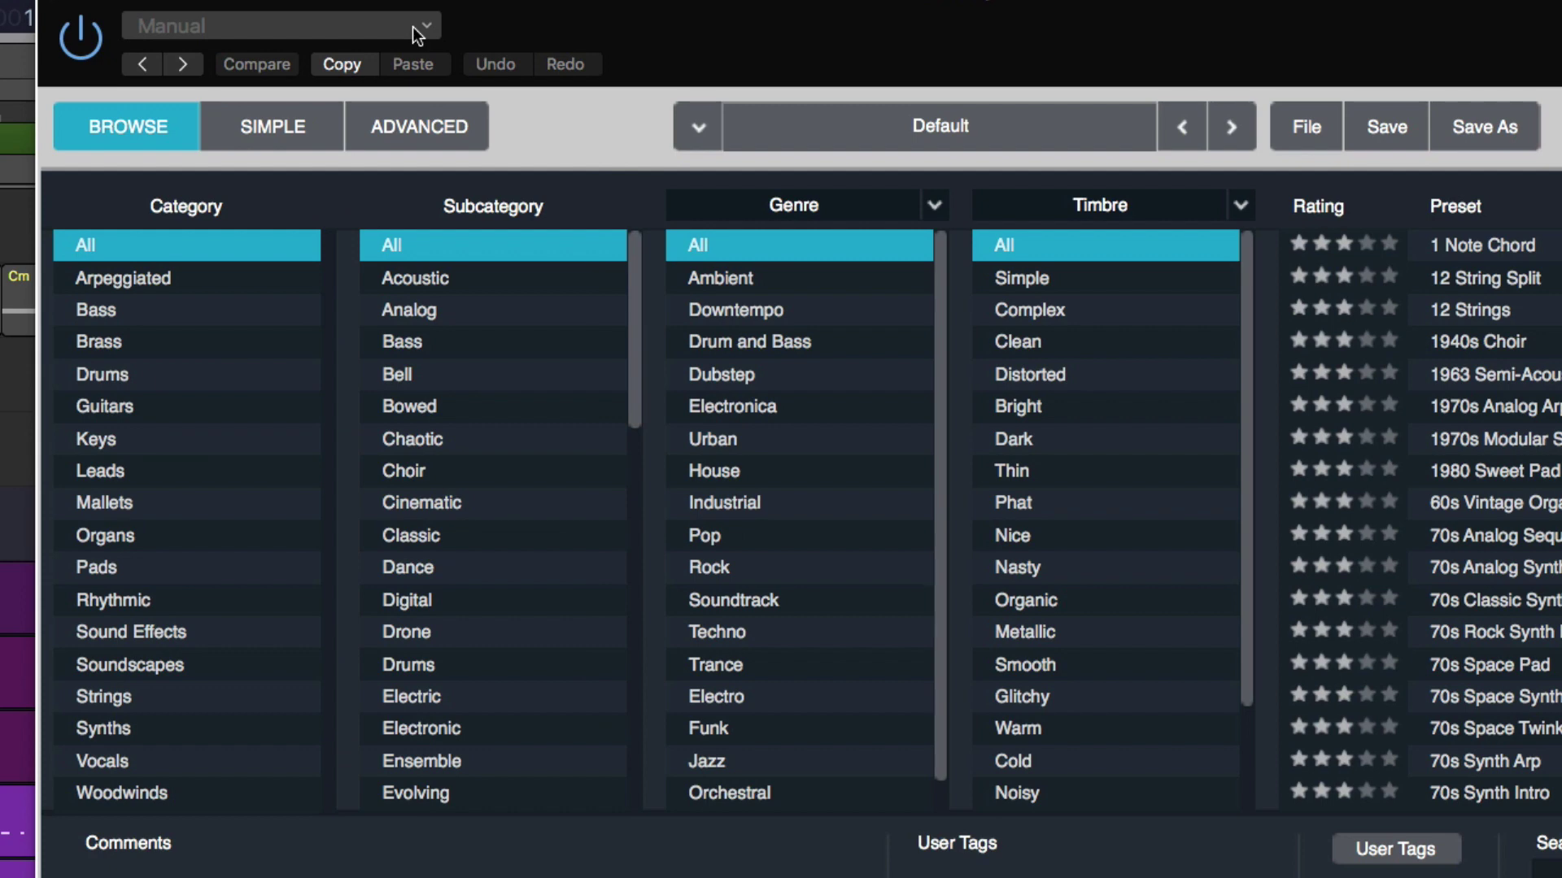
- Recall Alchemy's default setting and check the list of available settings
click(202, 26)
click(192, 26)
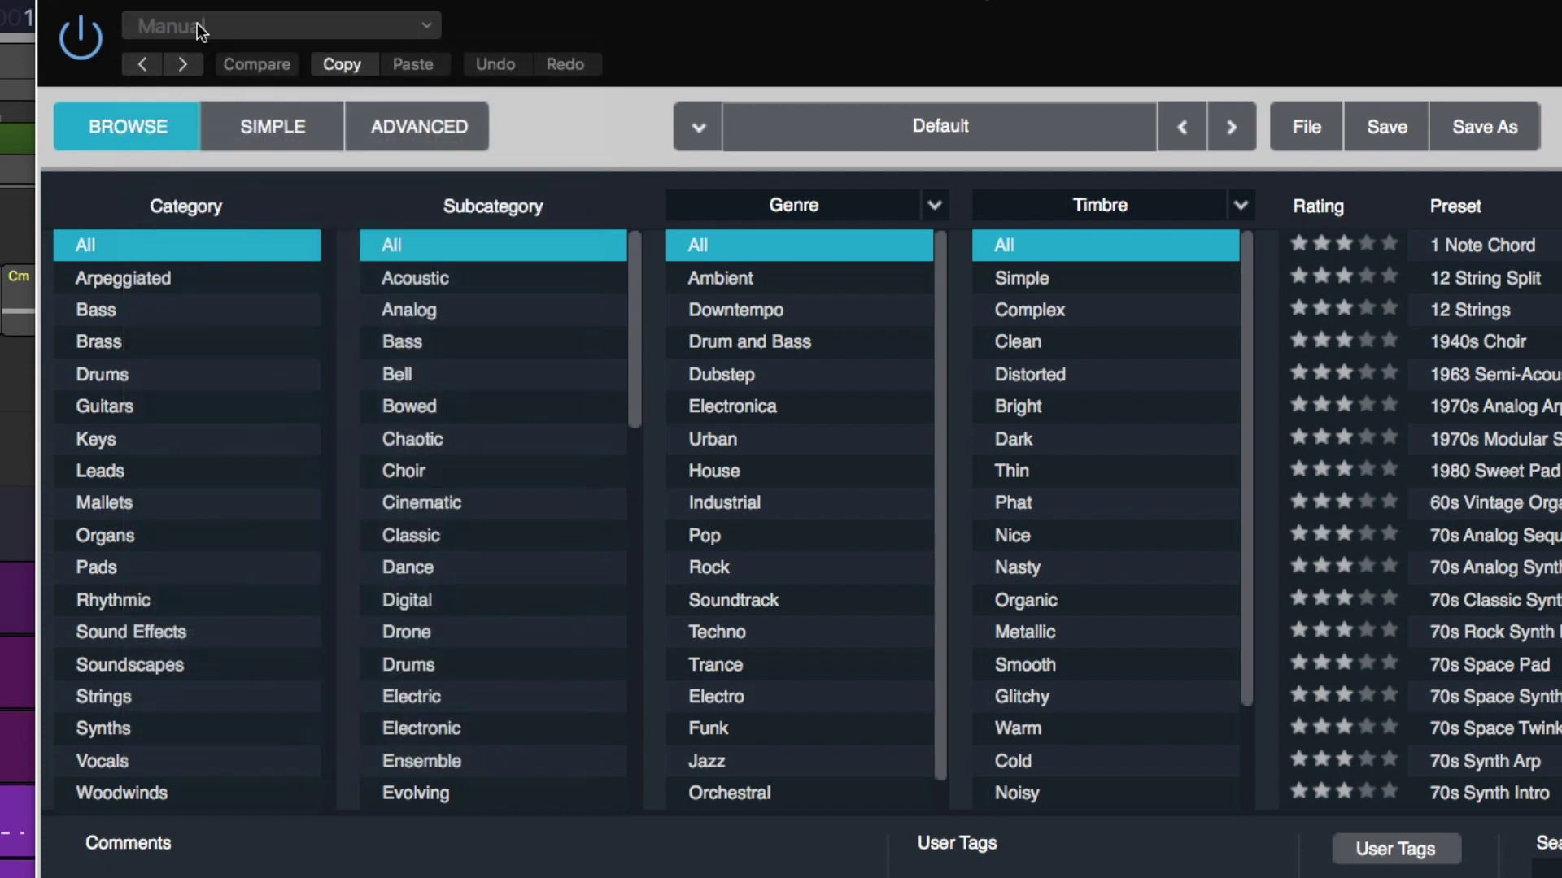
click(206, 25)
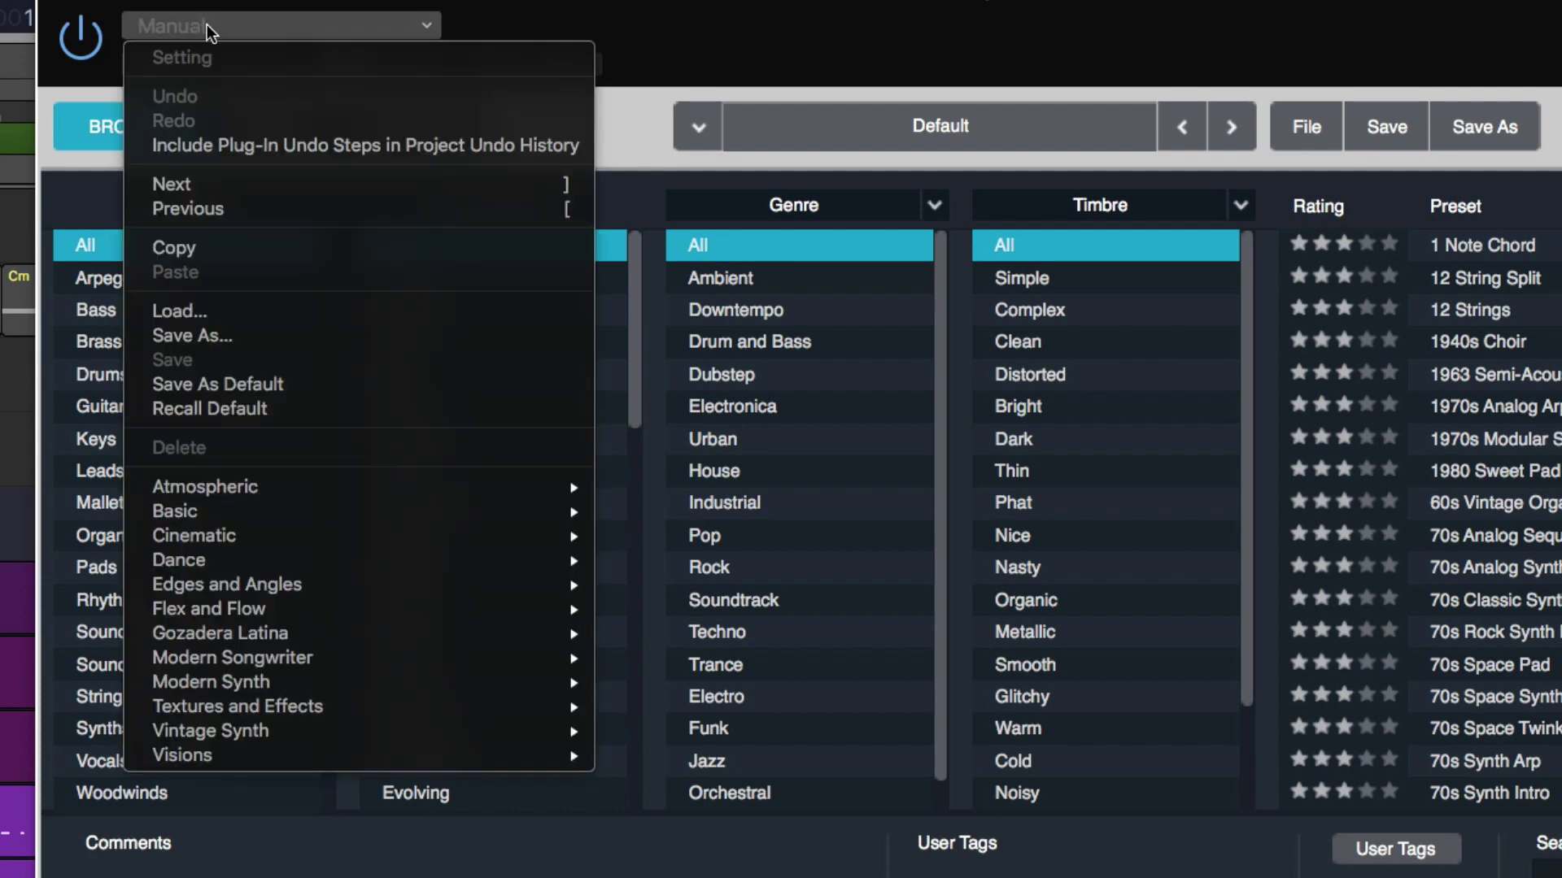
click(213, 410)
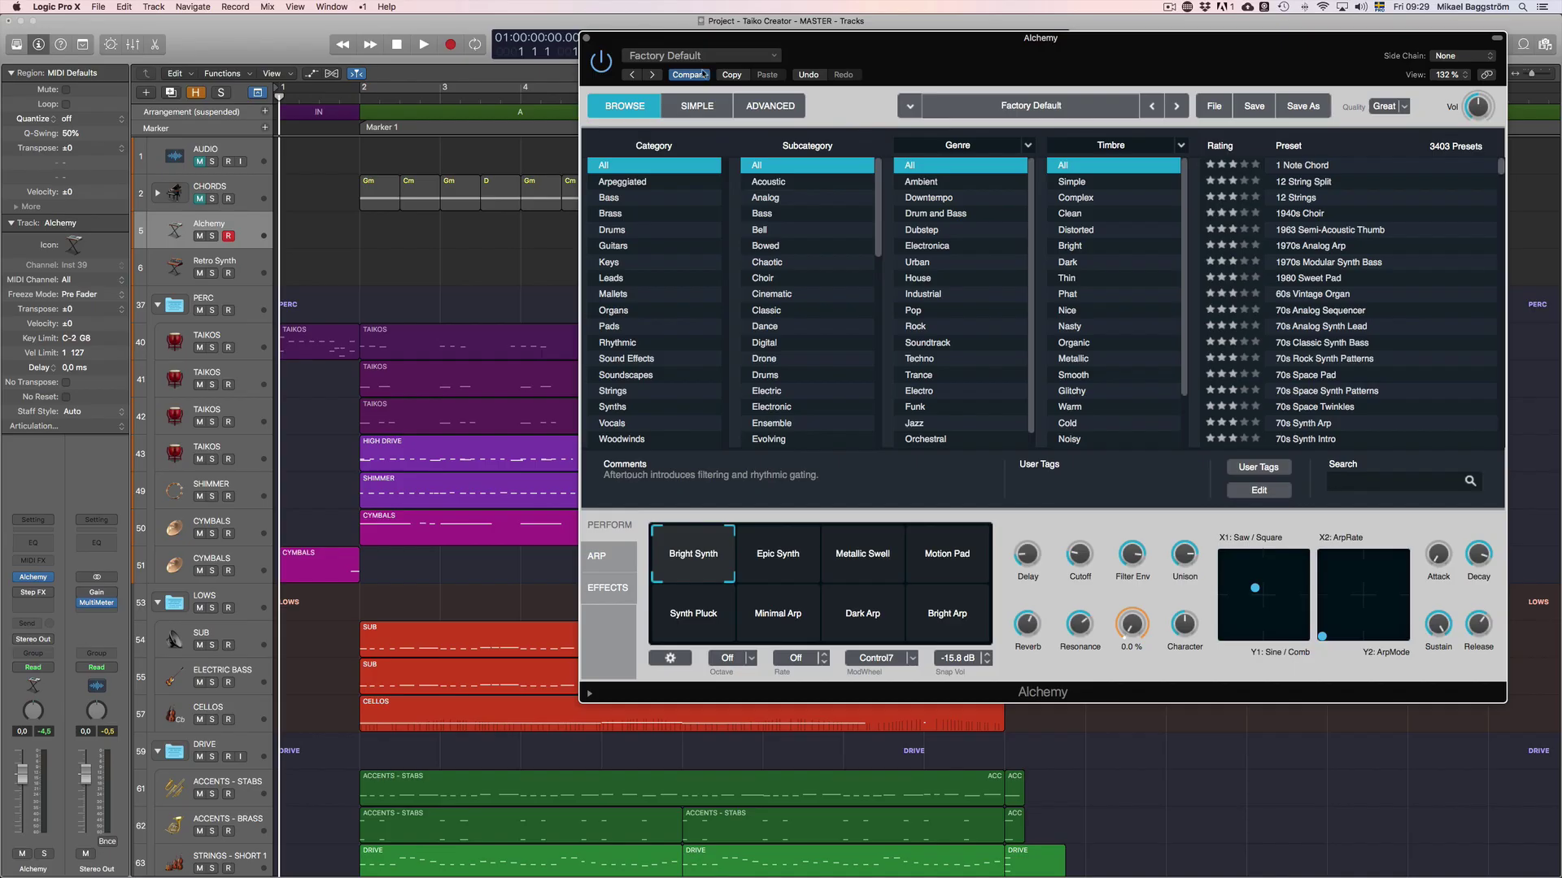
click(710, 55)
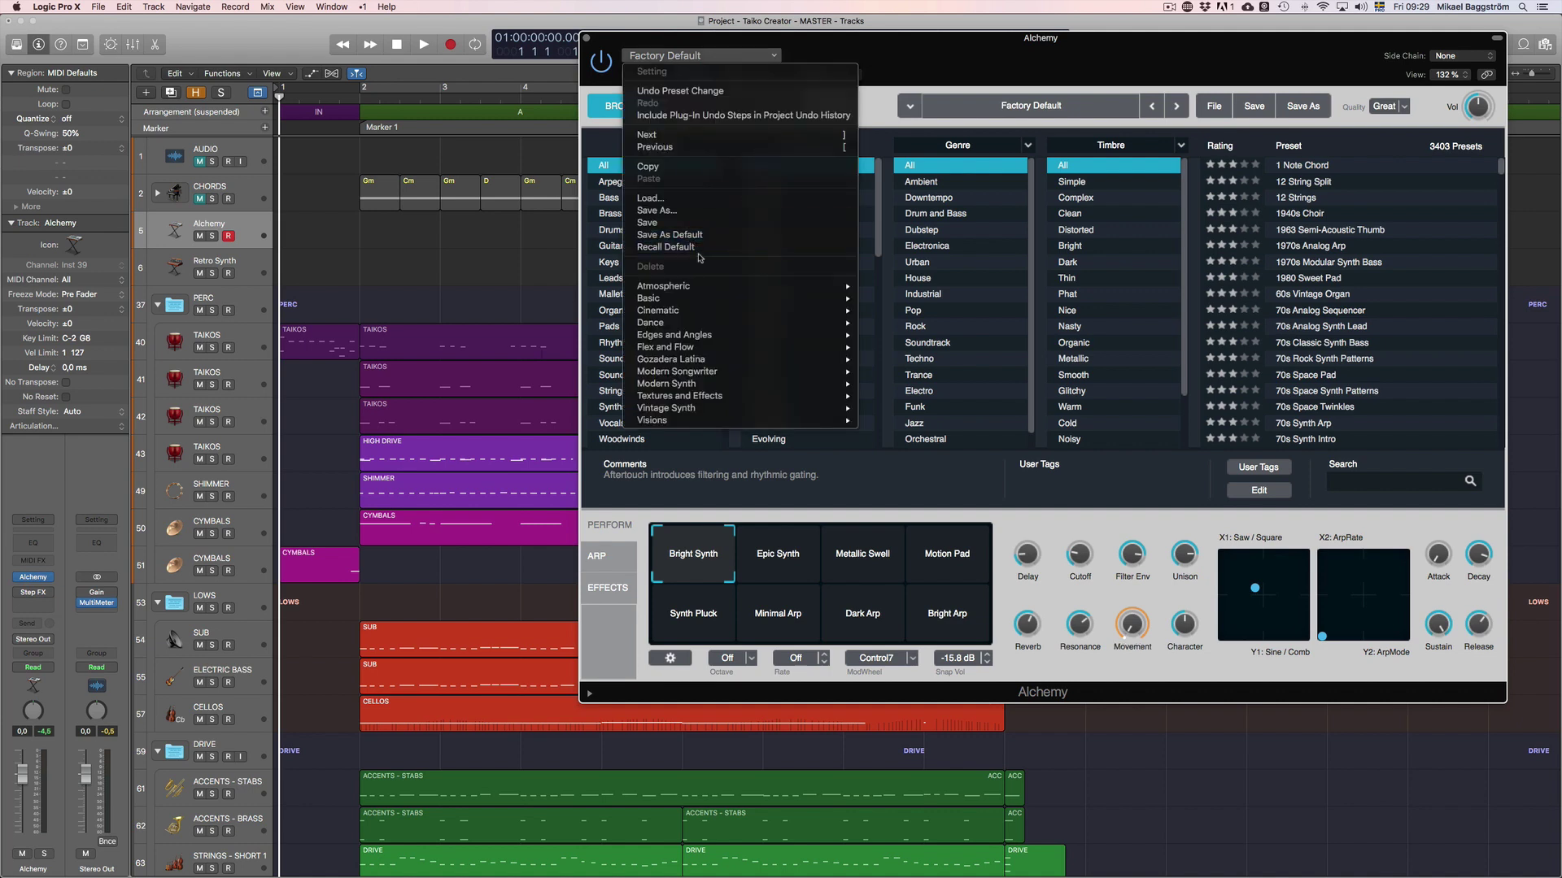
click(537, 172)
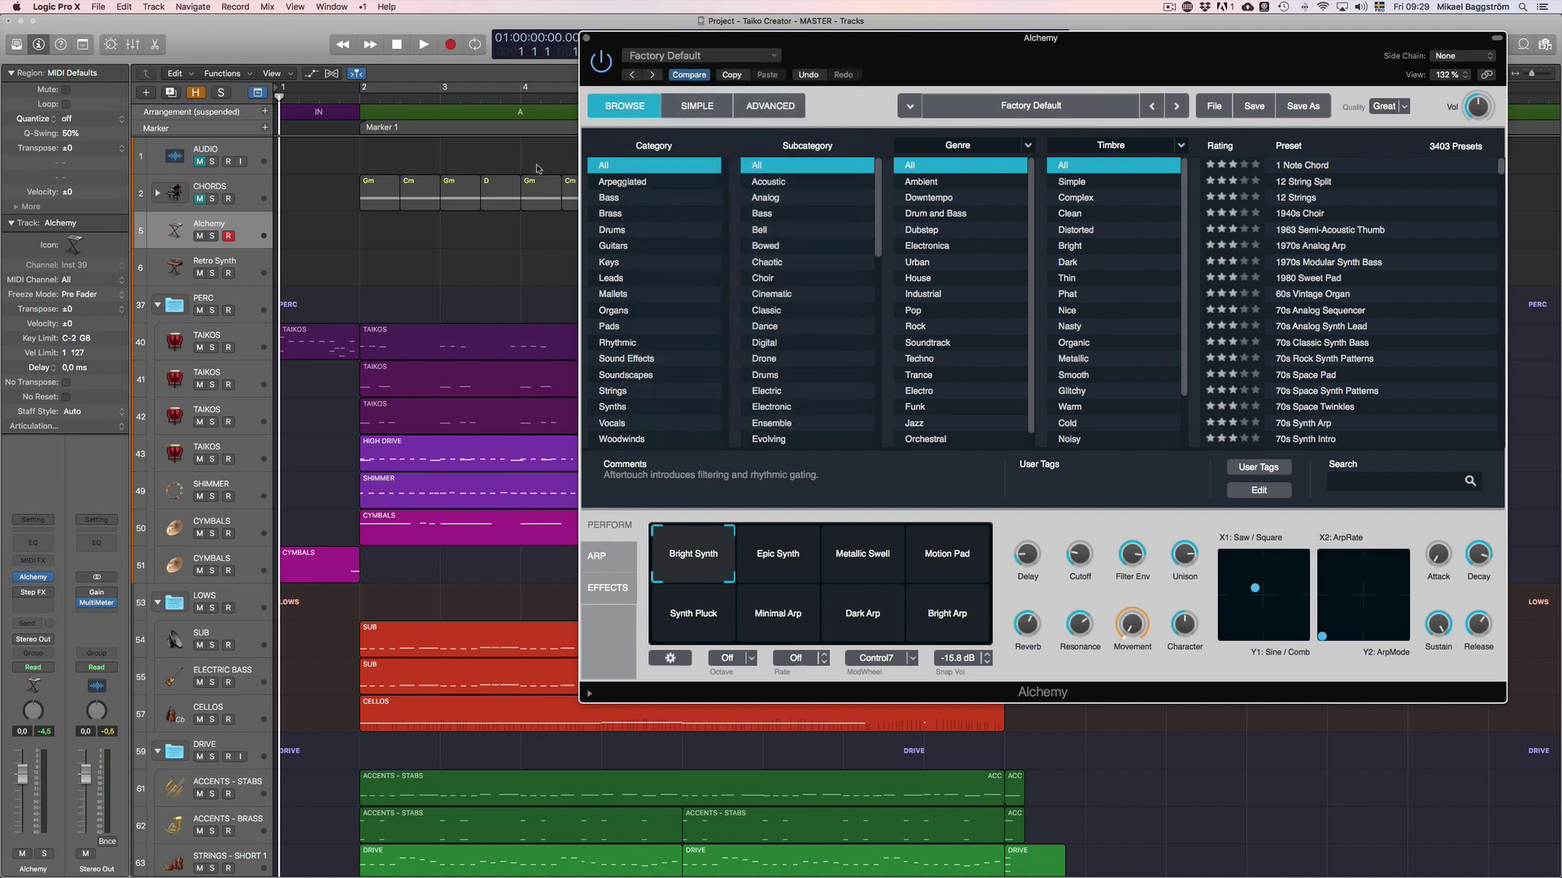
- Save the Melodic Rhythm setting of the Step FX insert on the Alchemy track as the plug-in's default
click(260, 268)
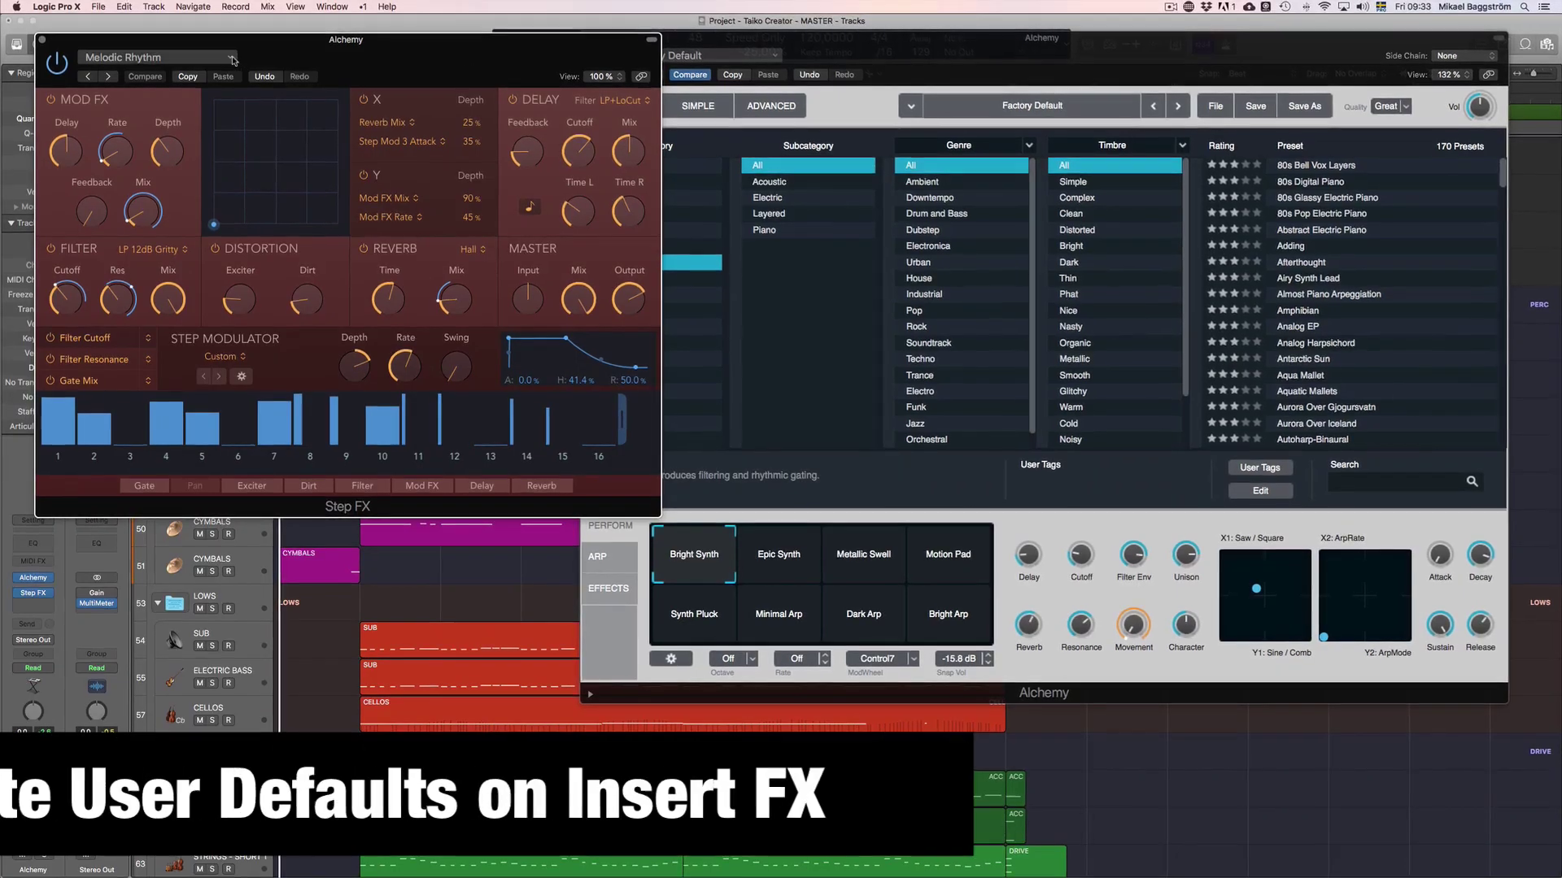
click(229, 59)
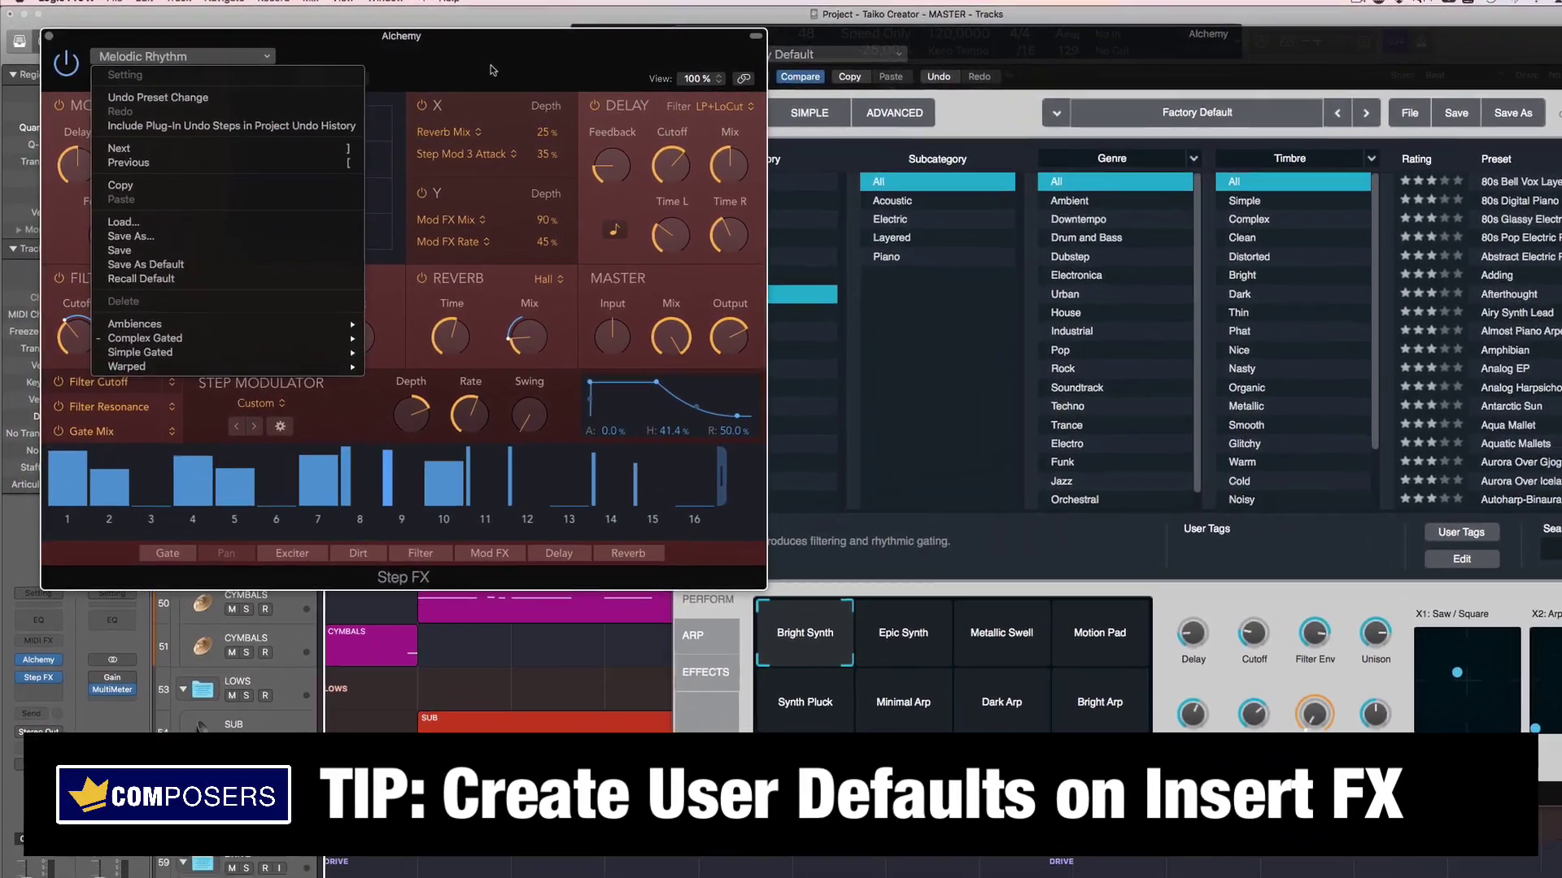
click(456, 66)
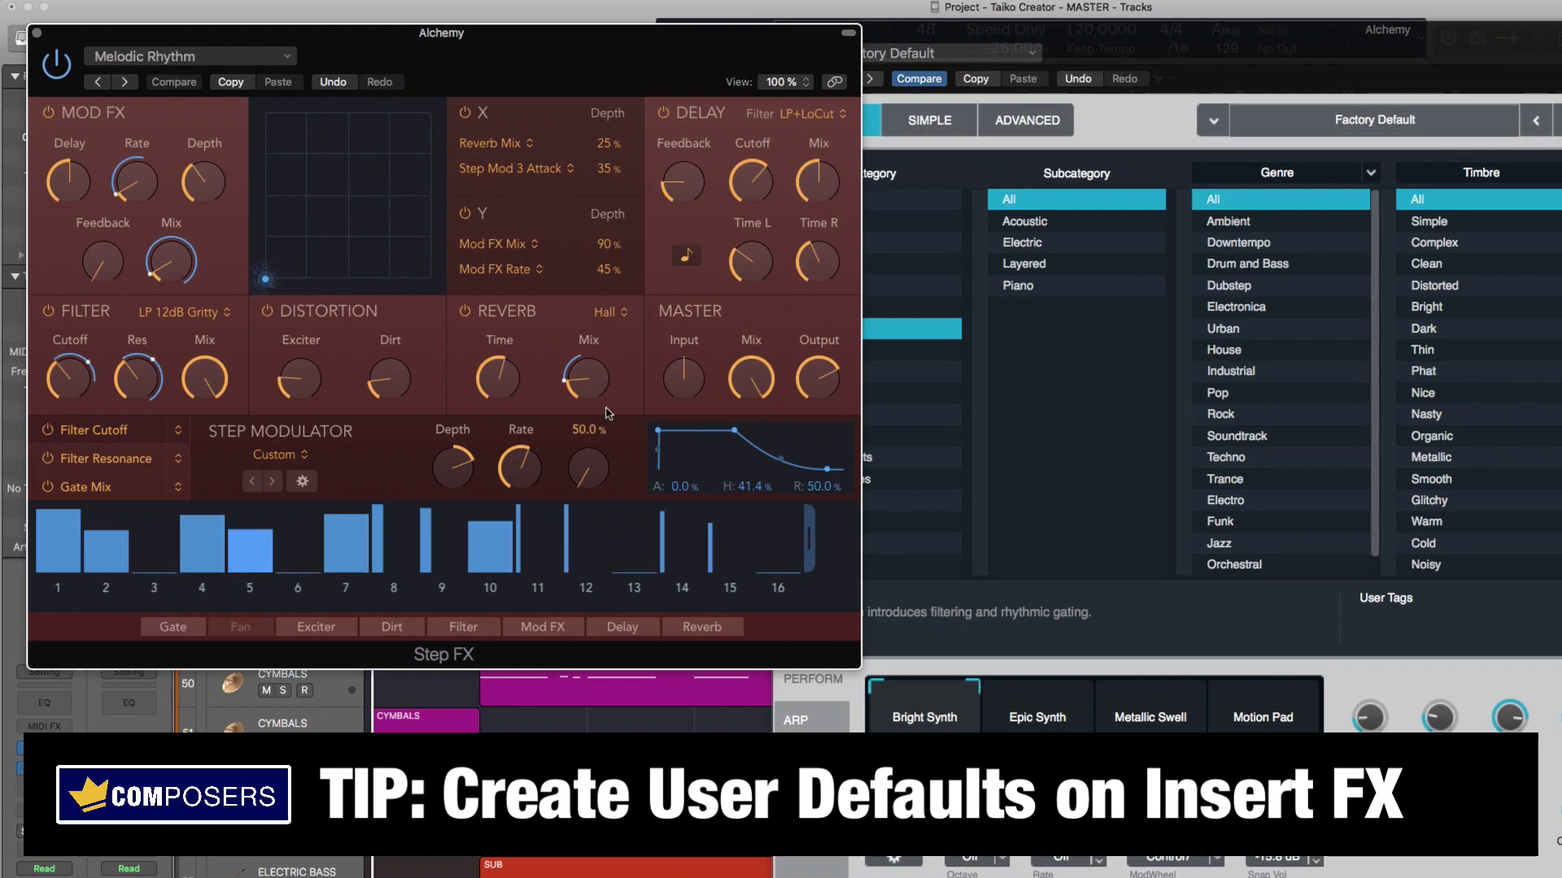
click(244, 60)
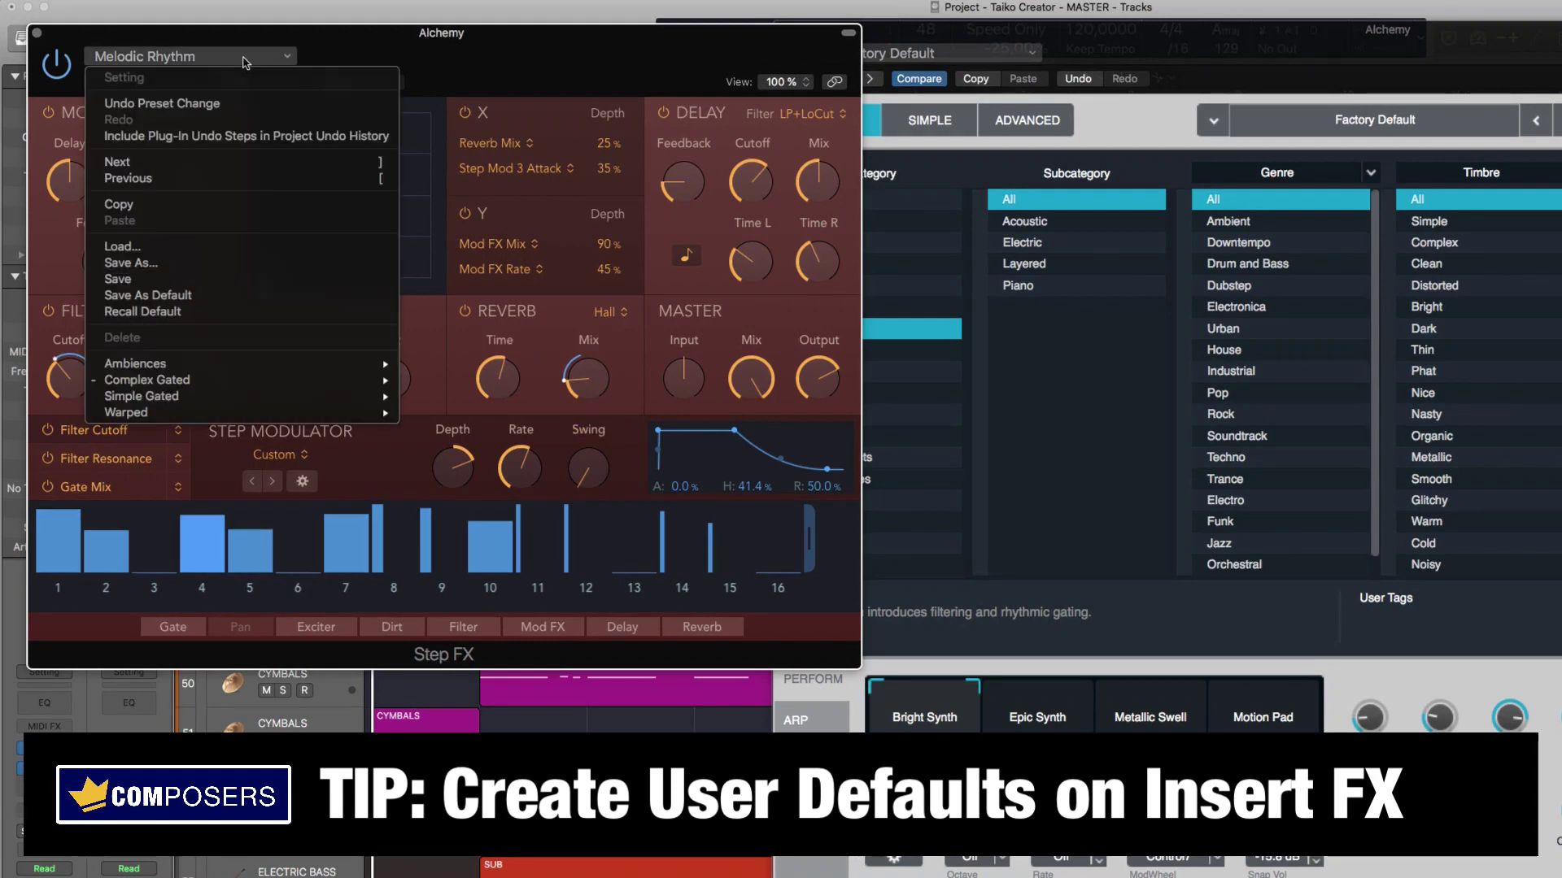
click(182, 296)
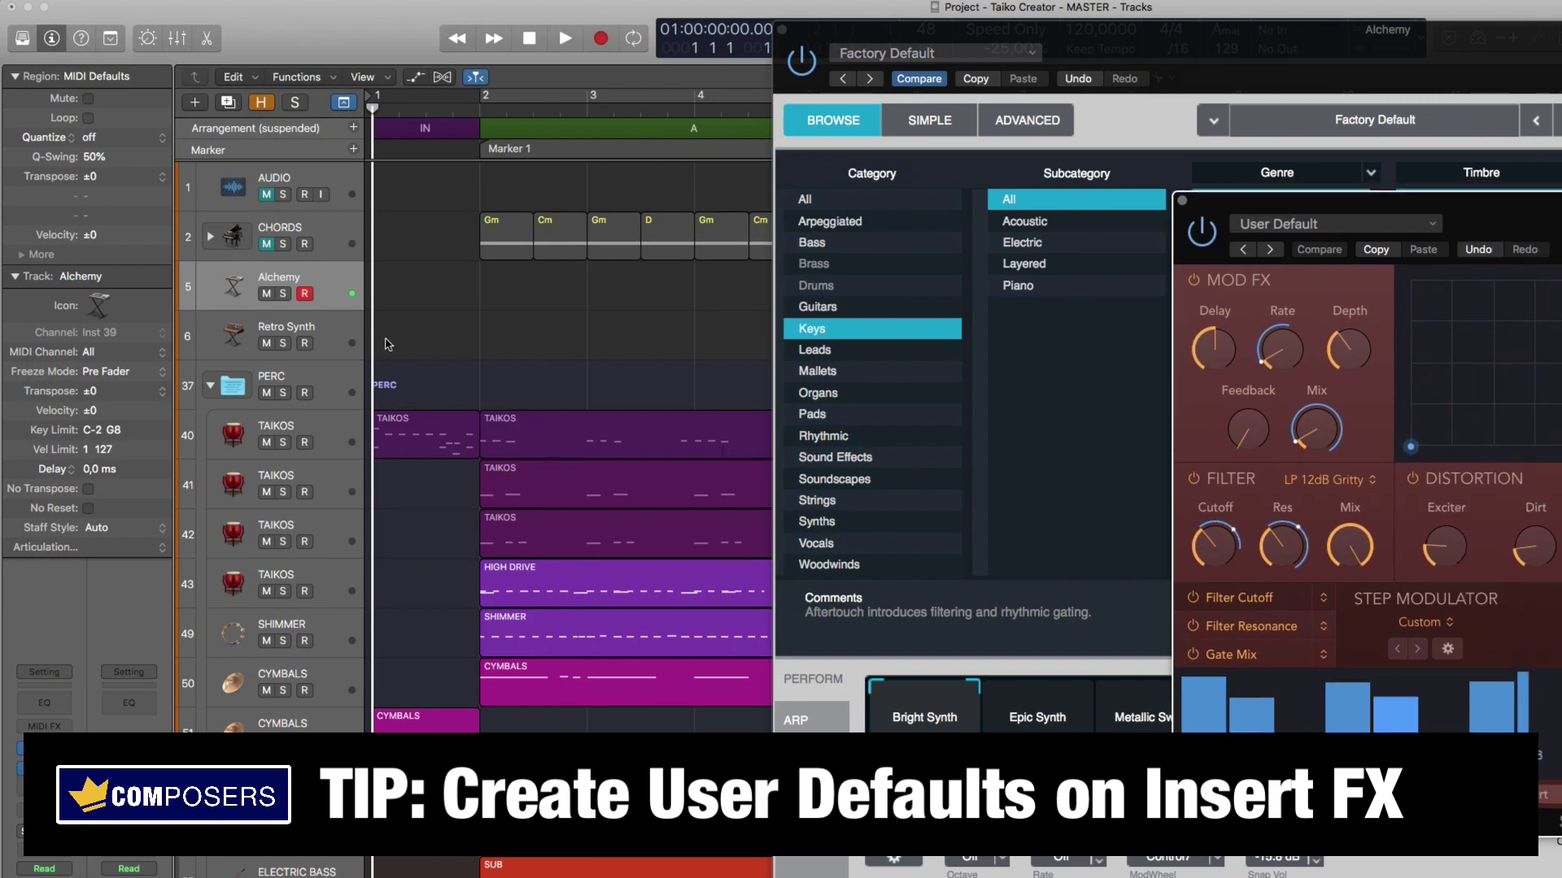
- Insert Step FX in stereo as an audio effect on the Retro Synth track and reposition its window
click(387, 344)
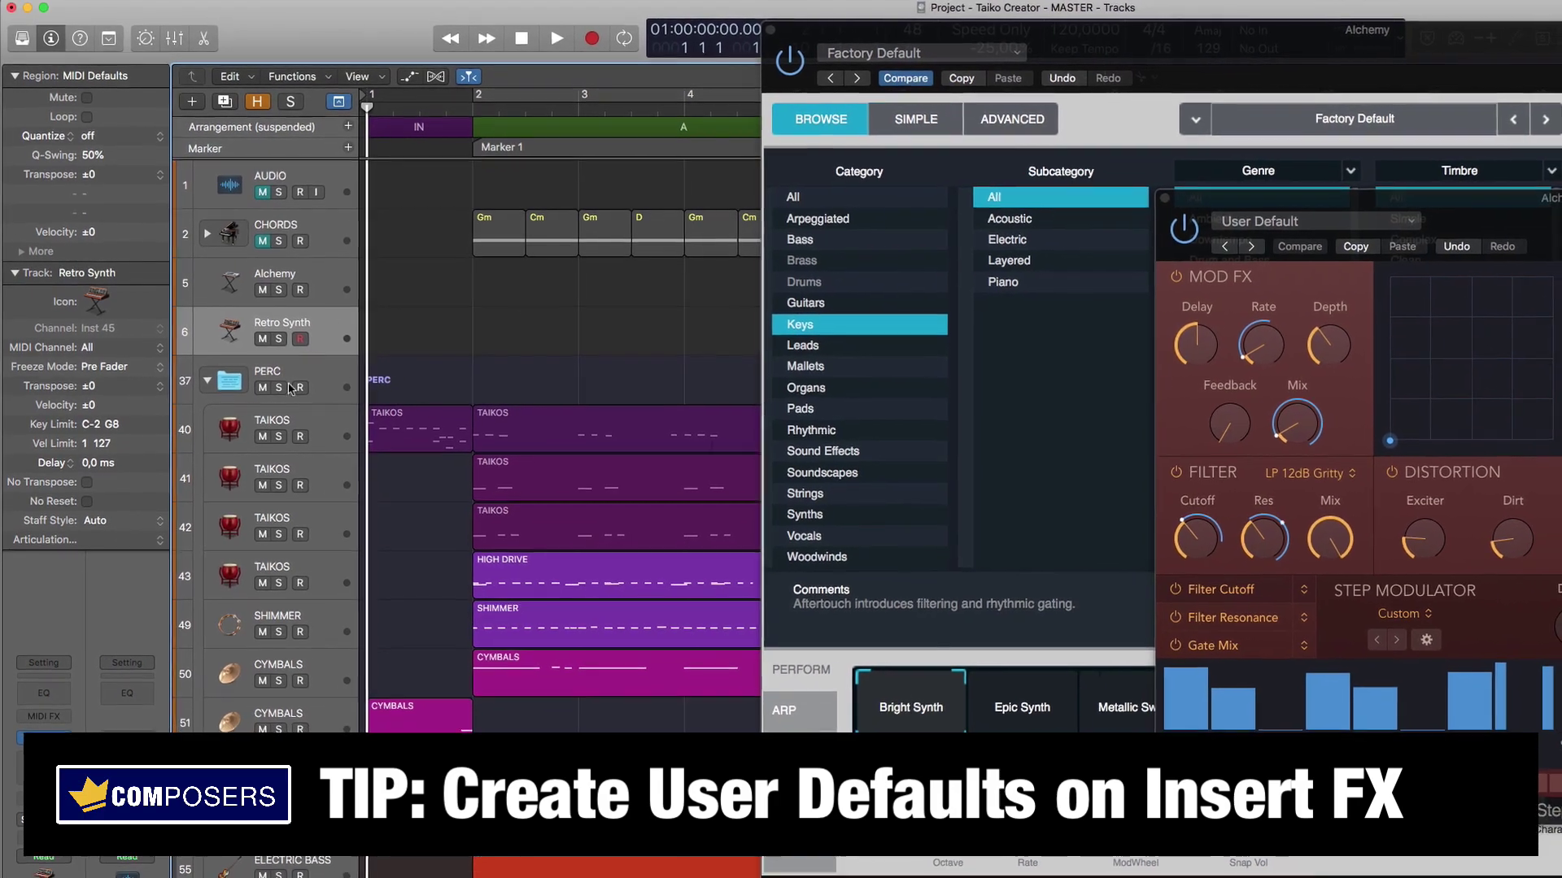
click(52, 761)
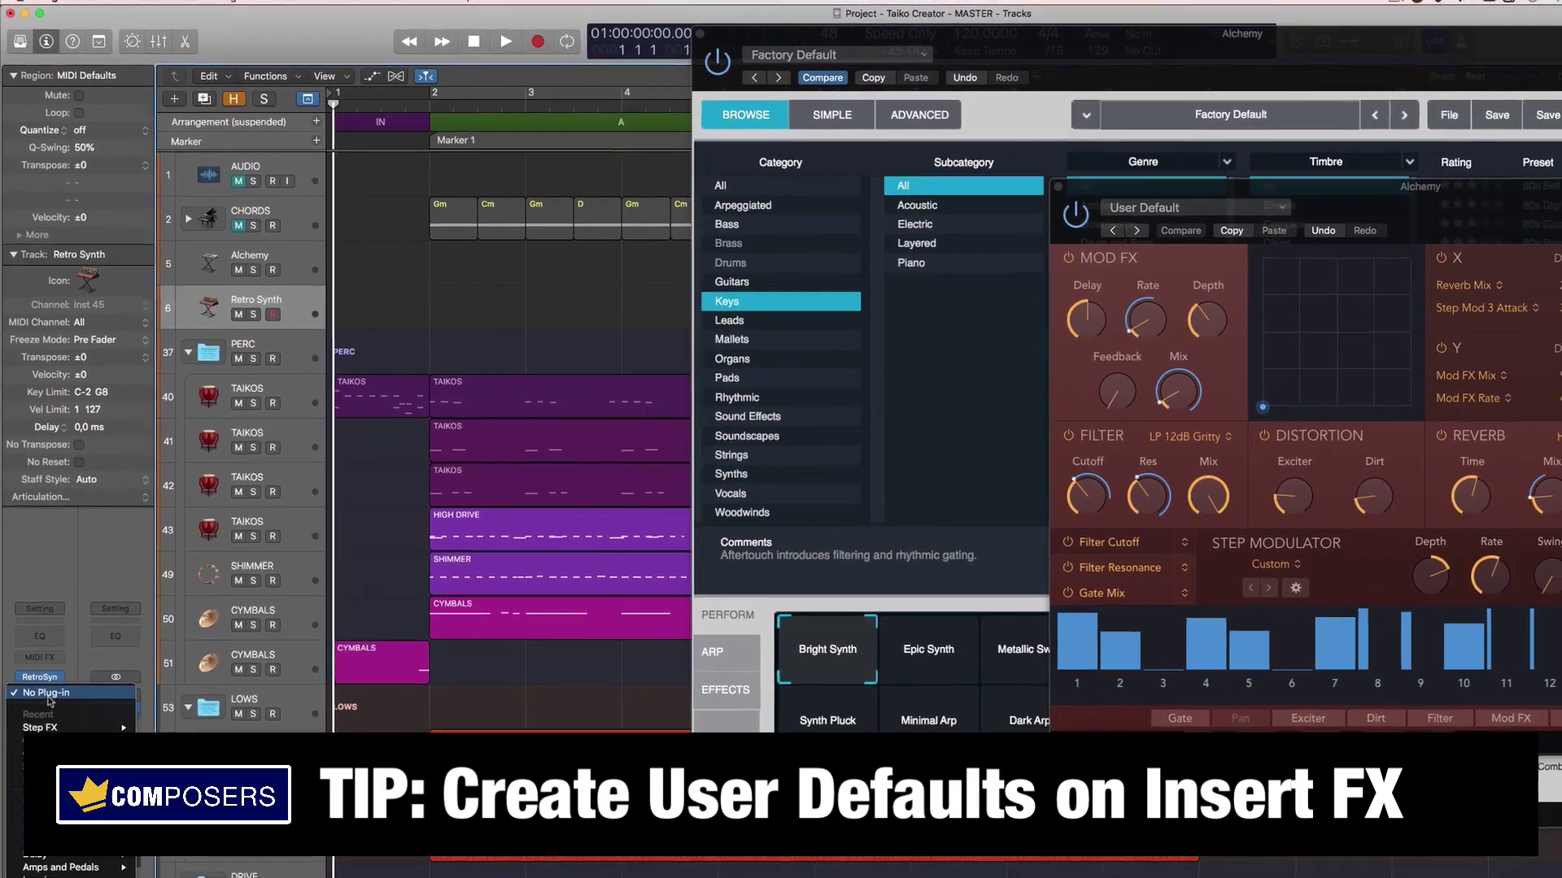
mouse_move(57, 728)
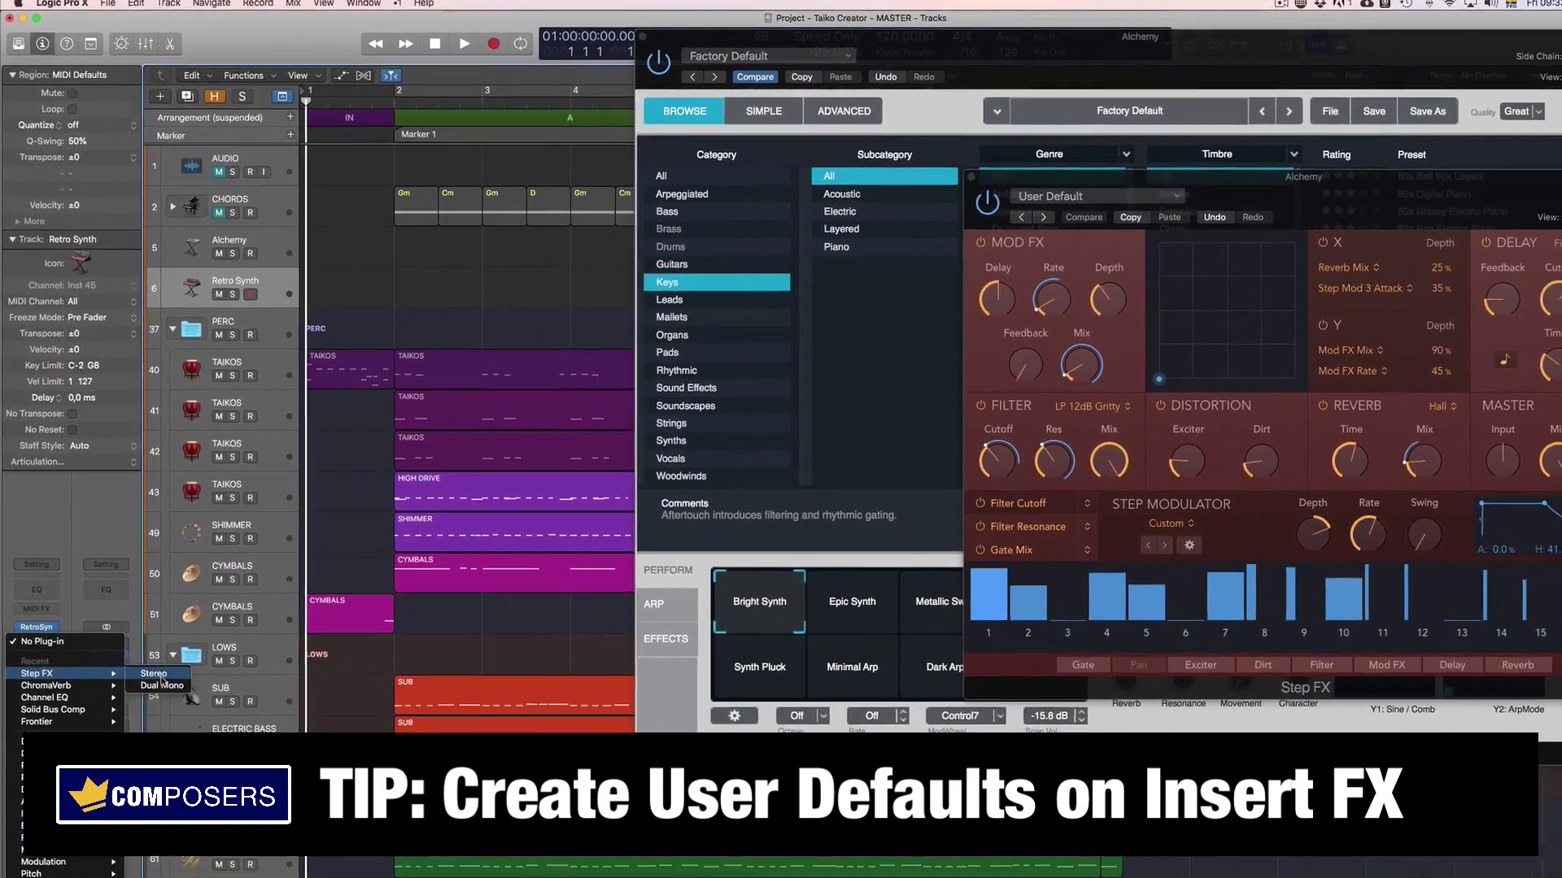
click(165, 727)
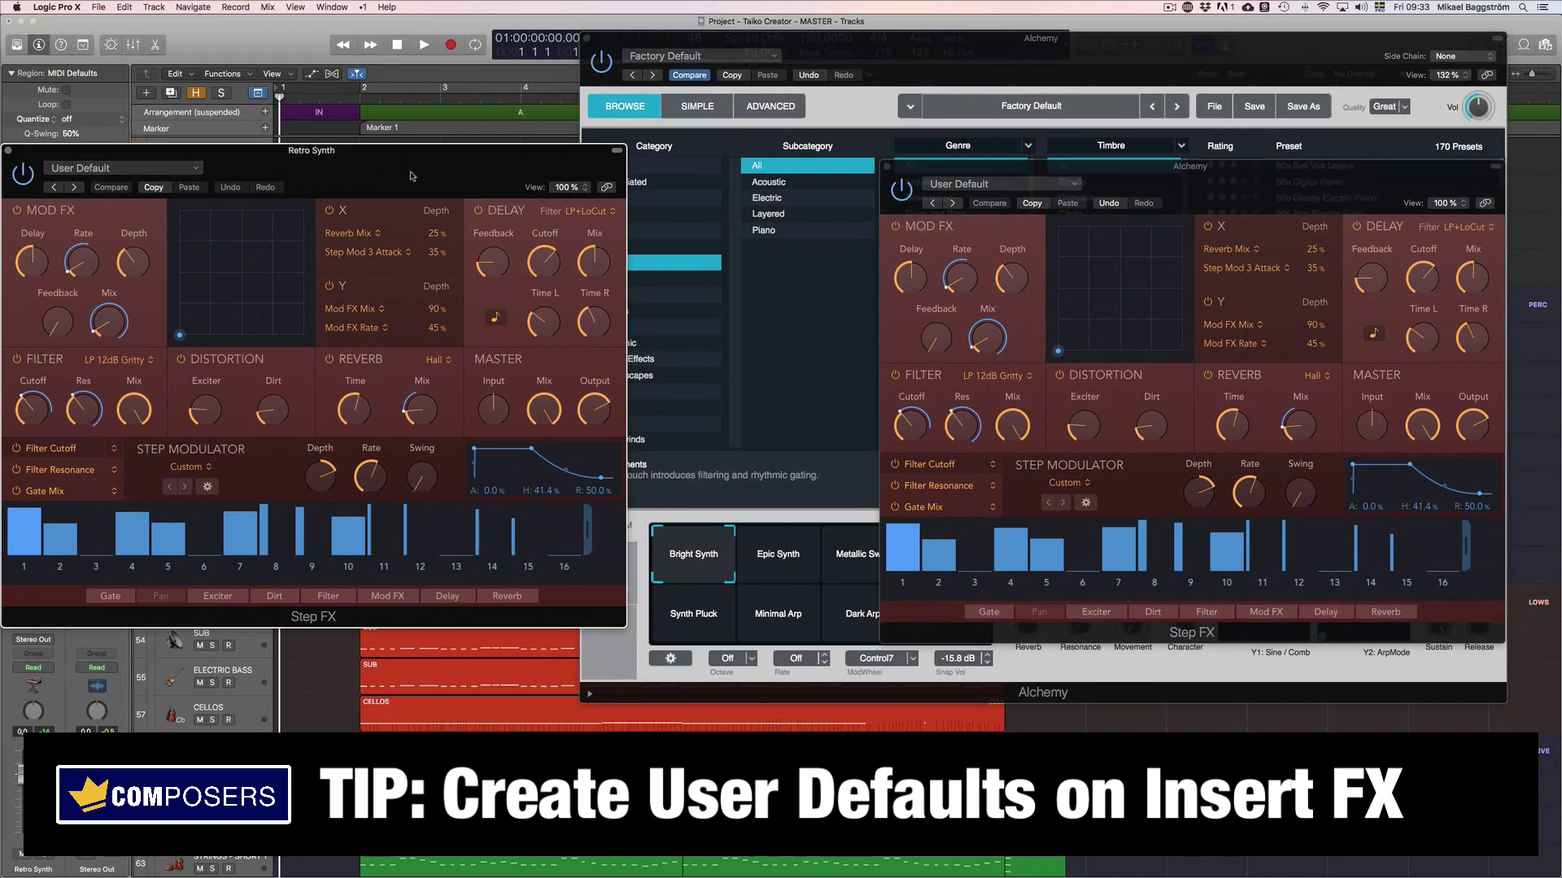
drag(412, 176, 675, 173)
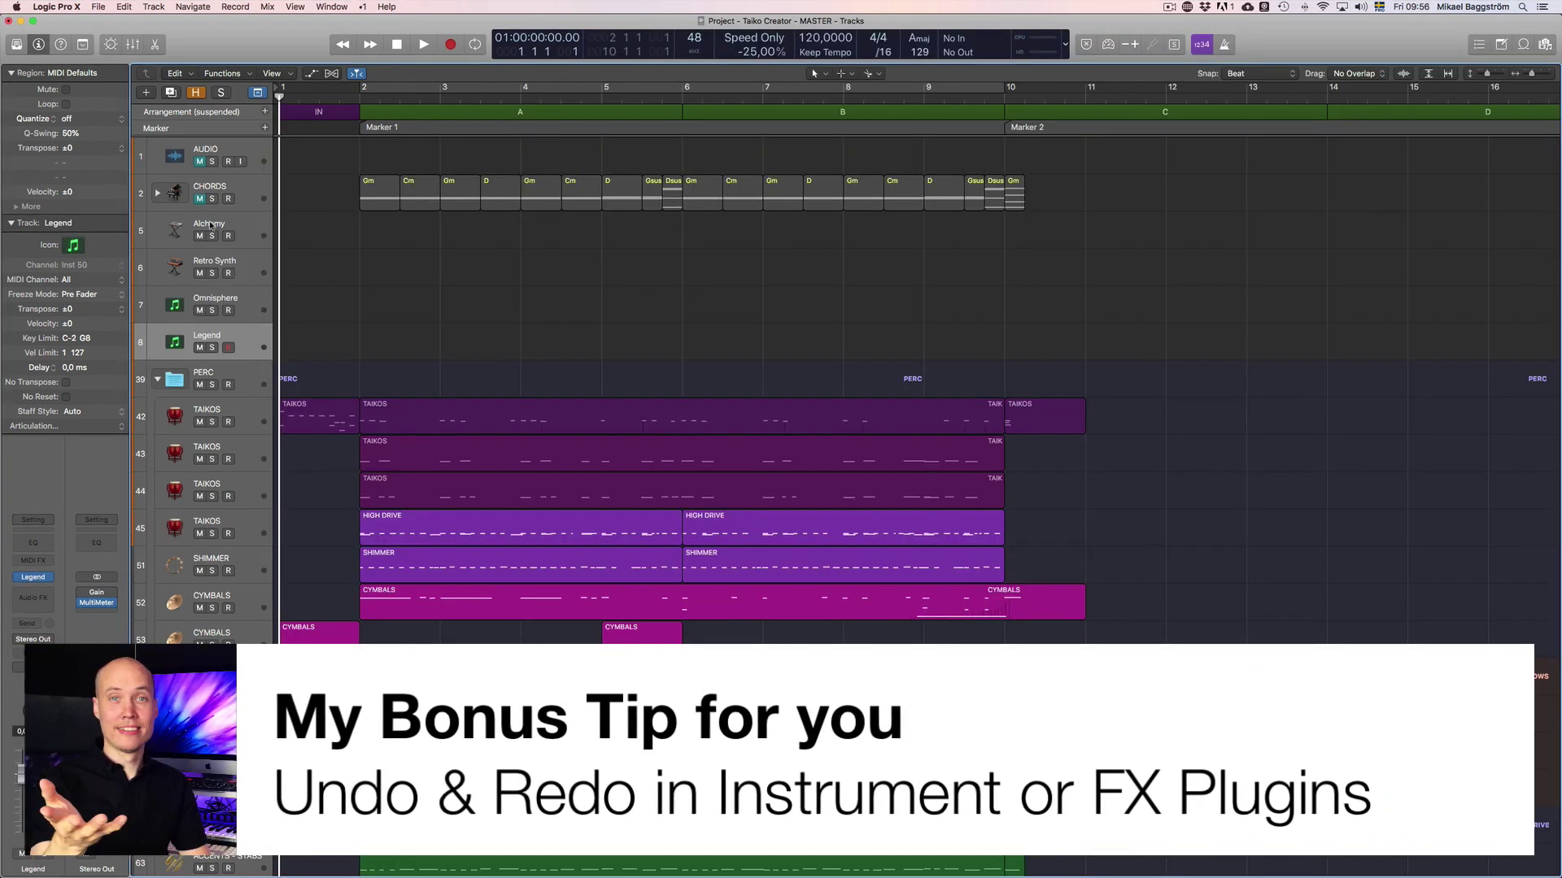
- Show the Alchemy track's plug-in window and load the Glassy Sheen Pad preset from the Strings category
click(234, 223)
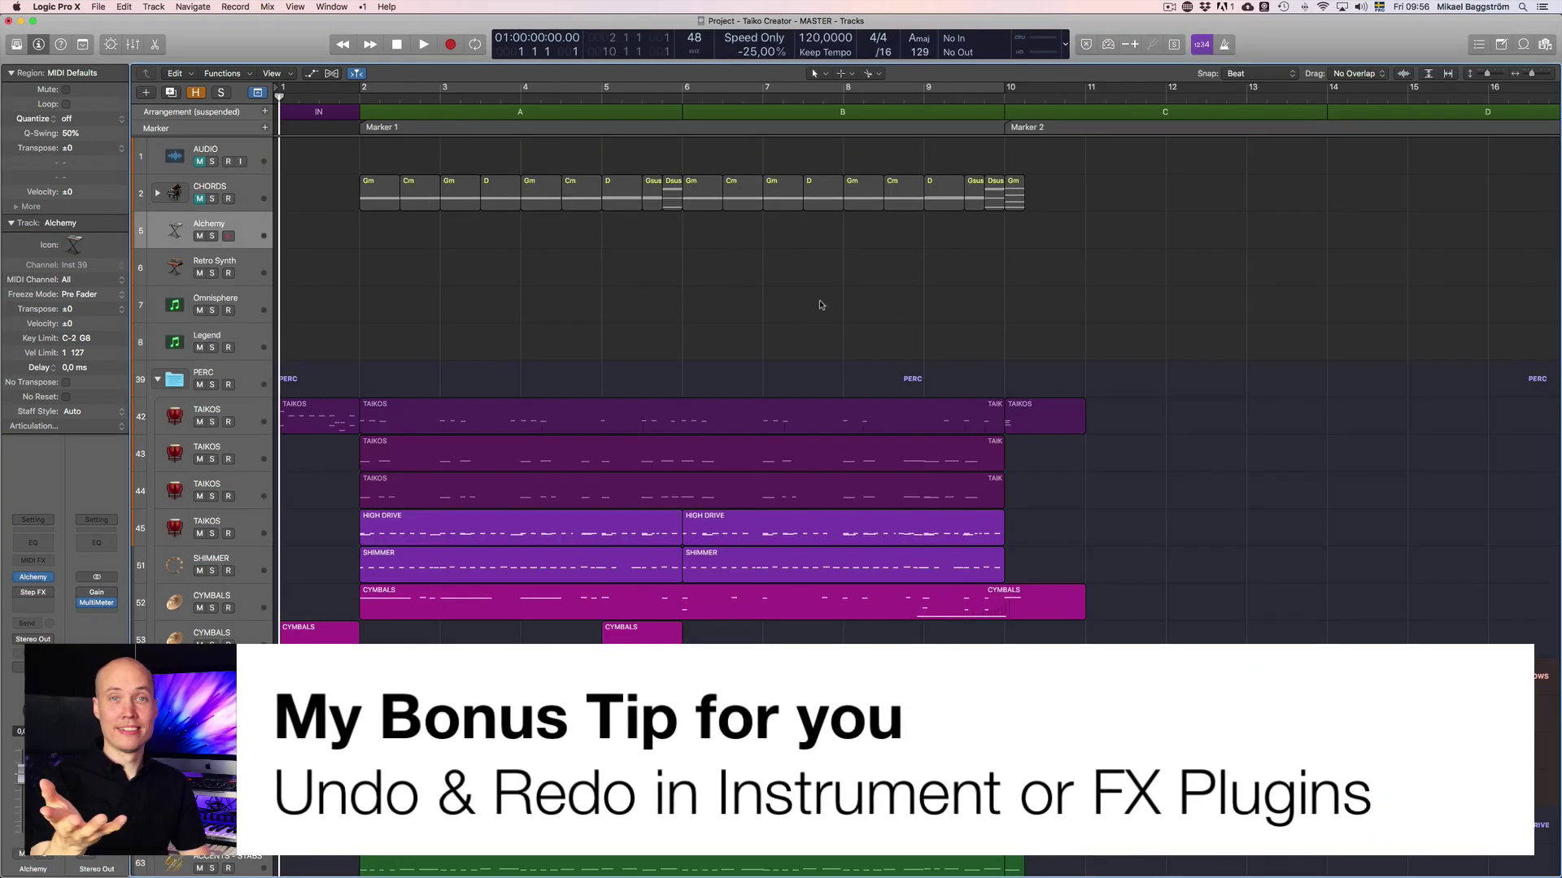
key(v)
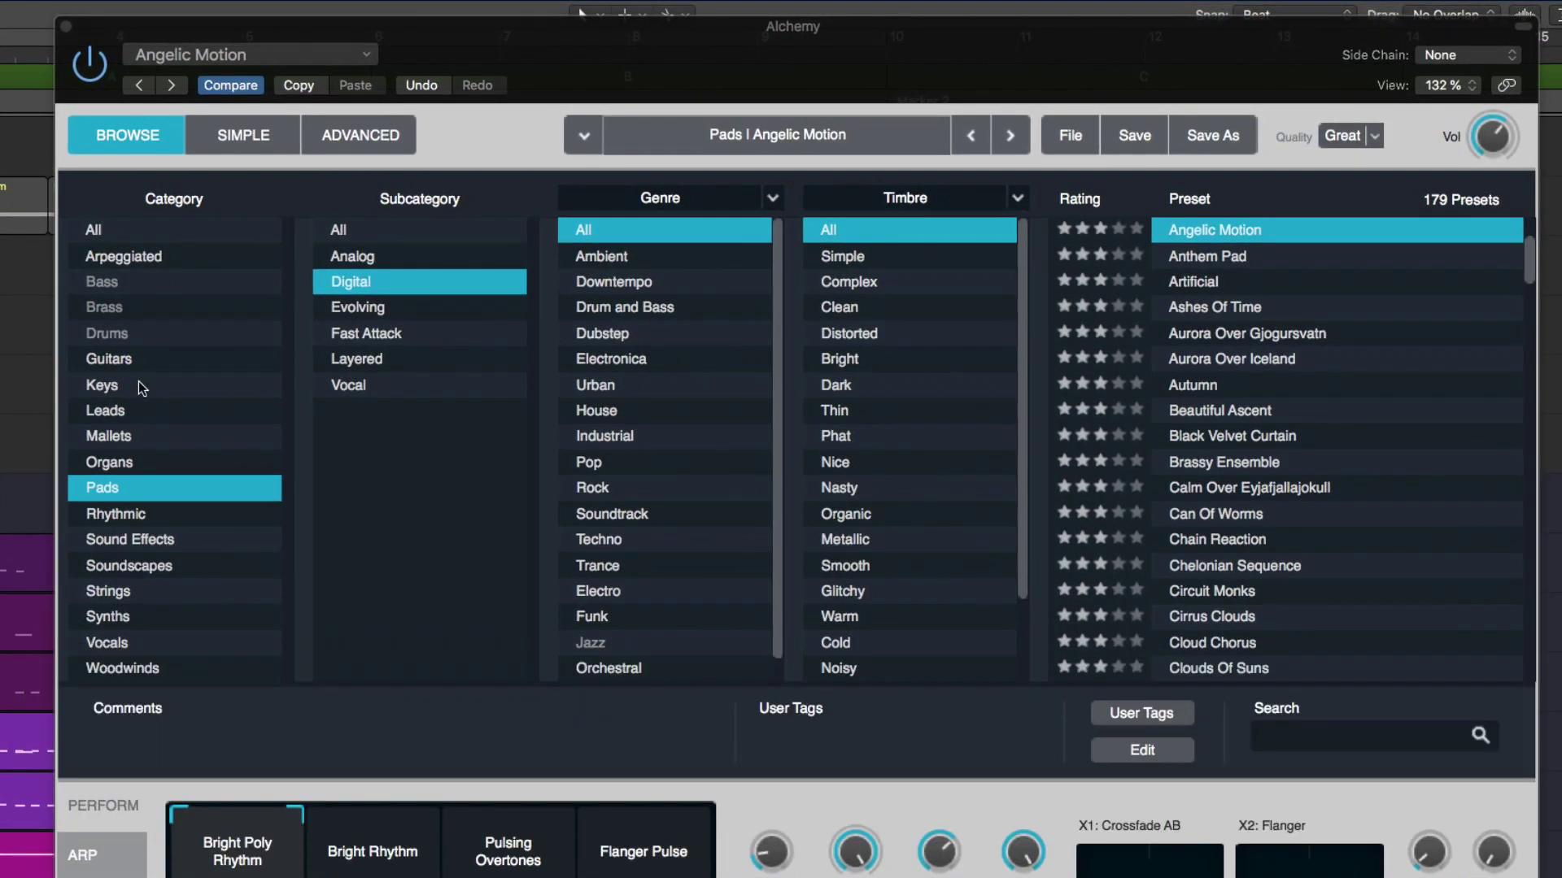
click(132, 591)
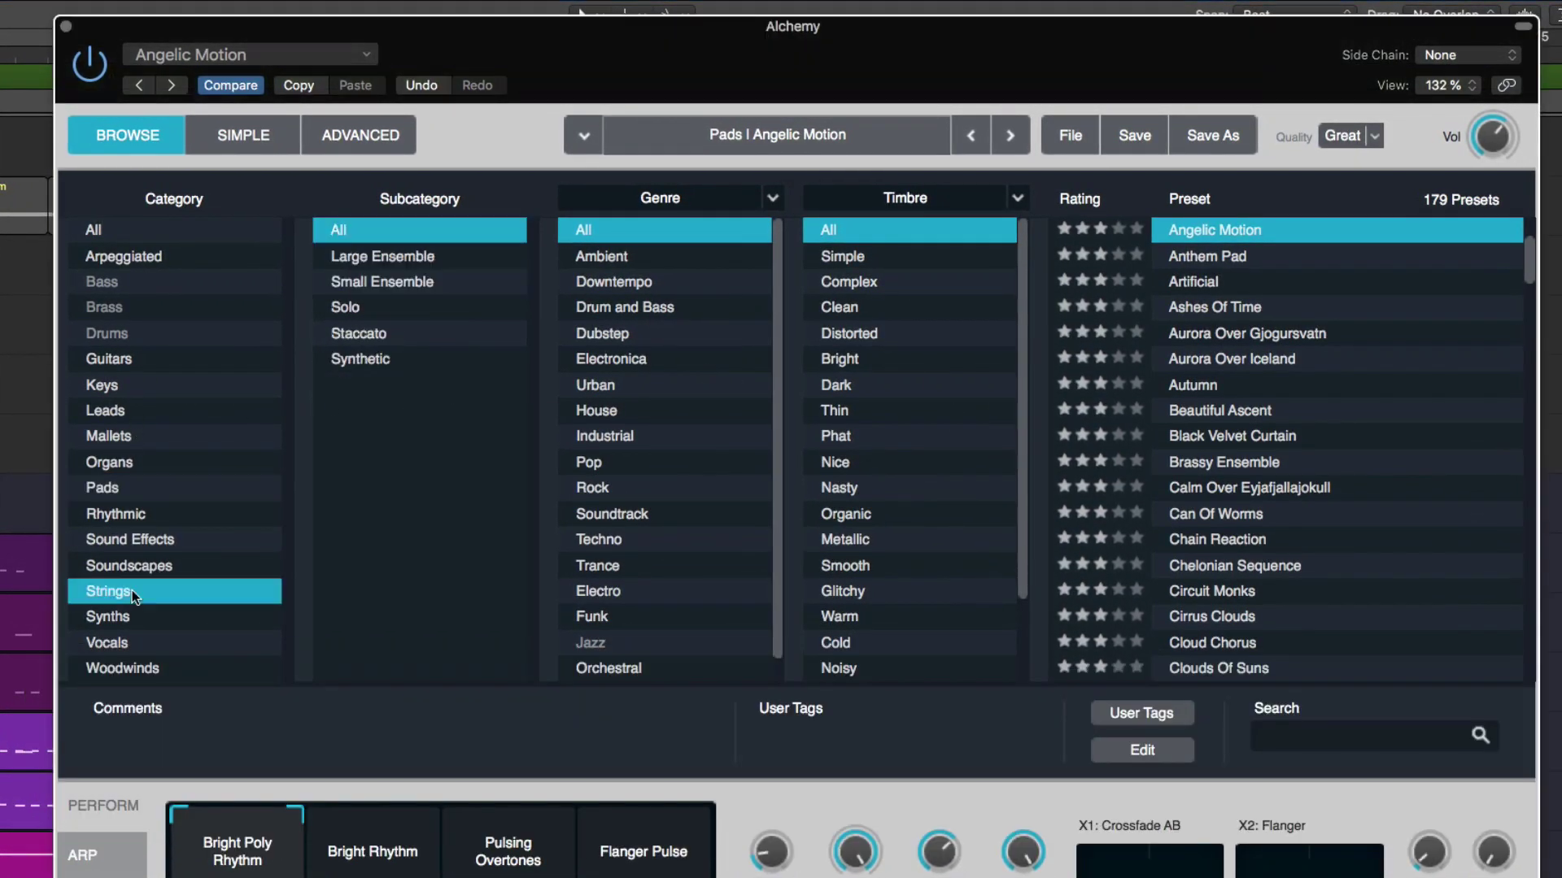
click(1280, 387)
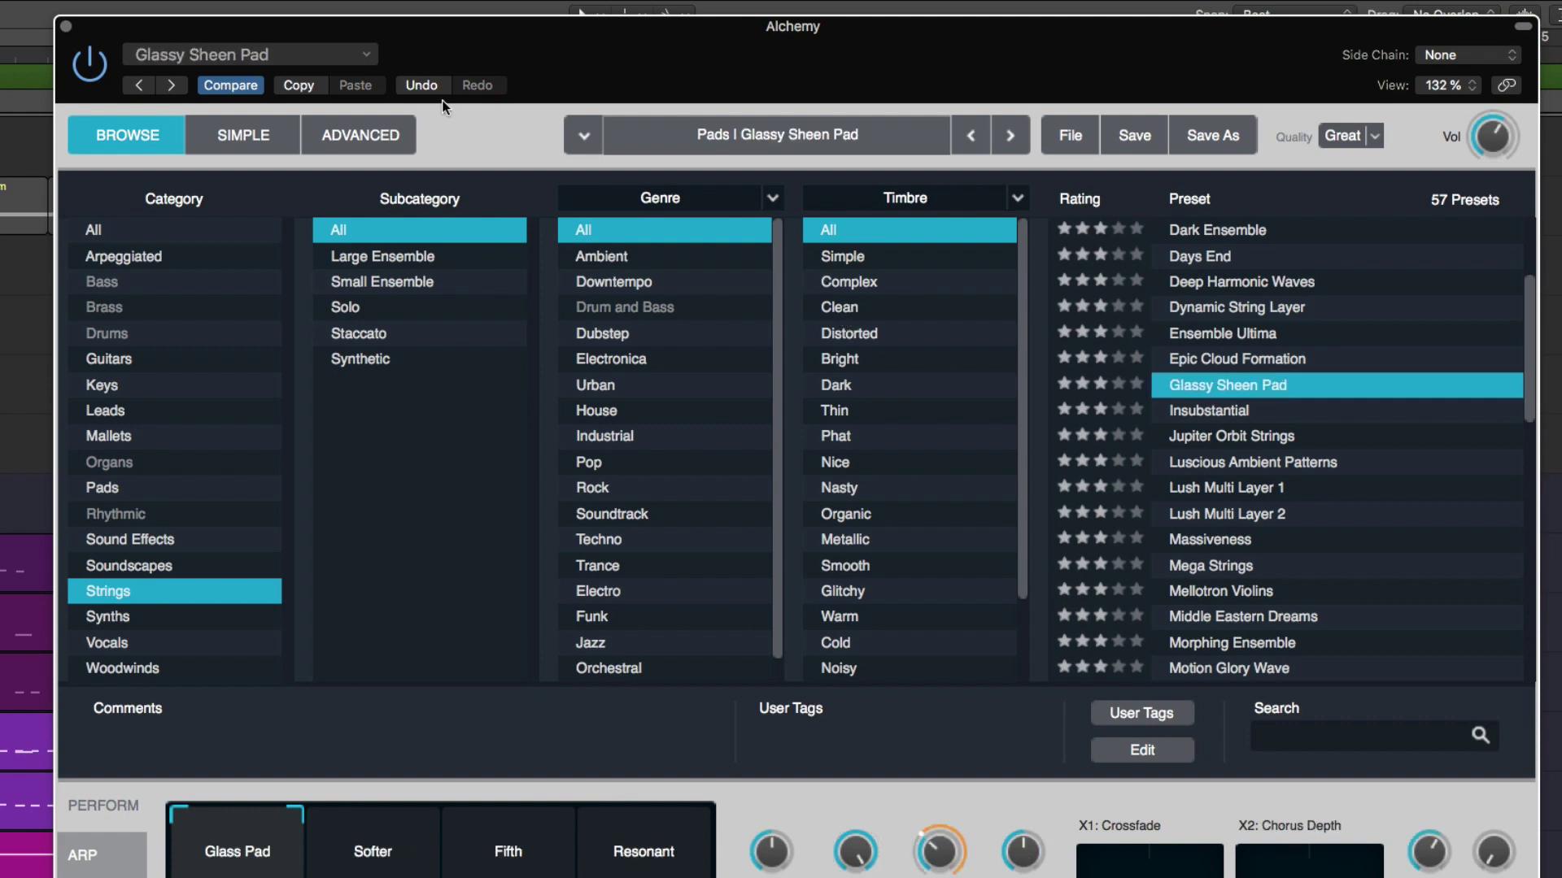
- Undo the preset change inside Alchemy and redo it with the plug-in's own undo history
click(424, 85)
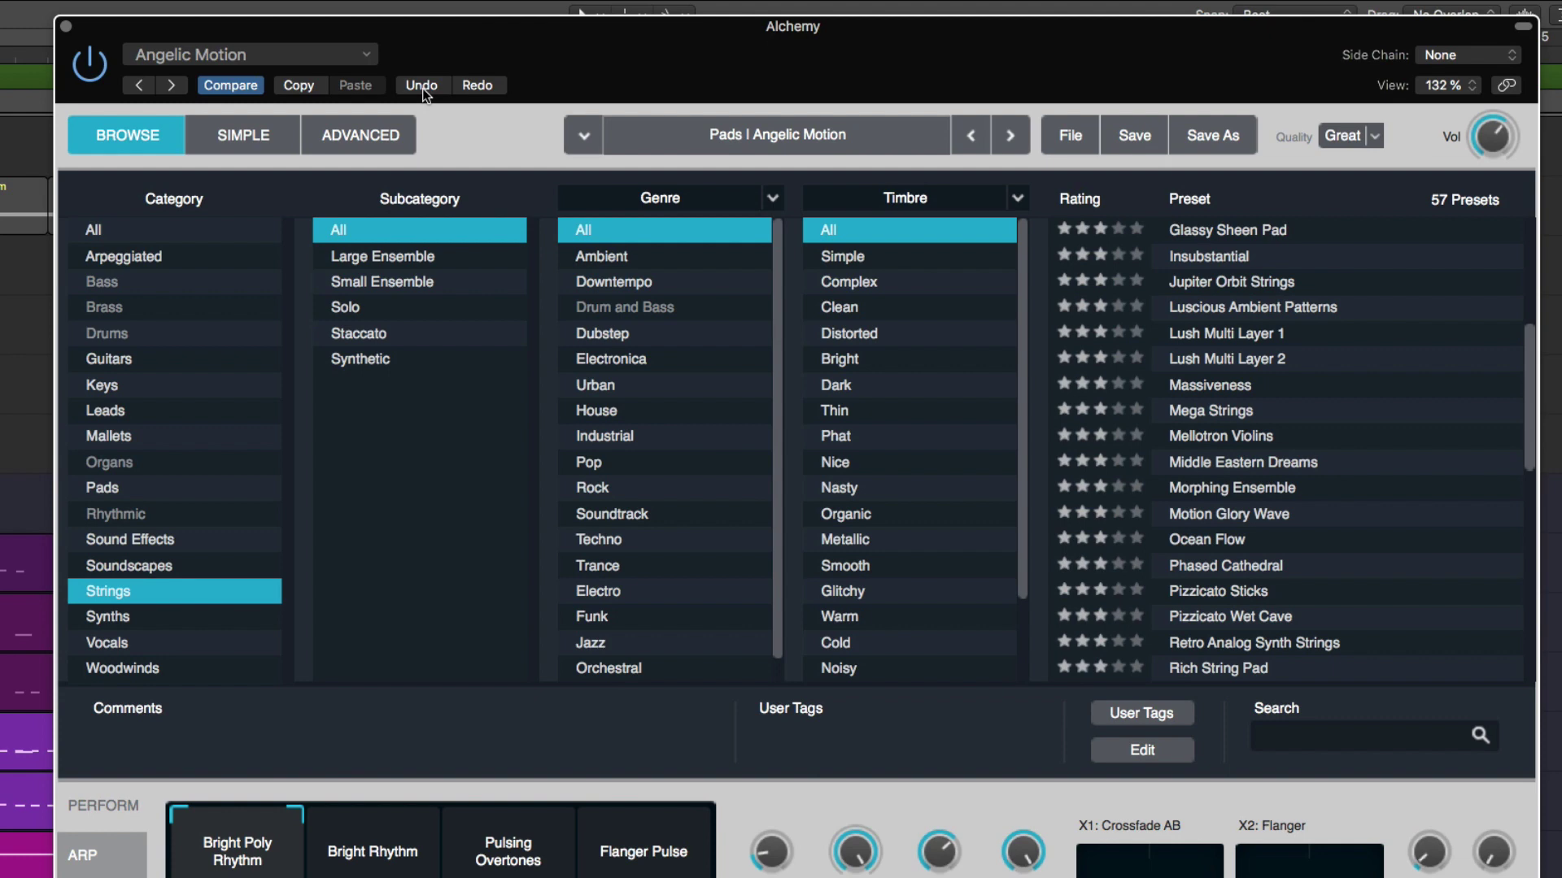
click(479, 86)
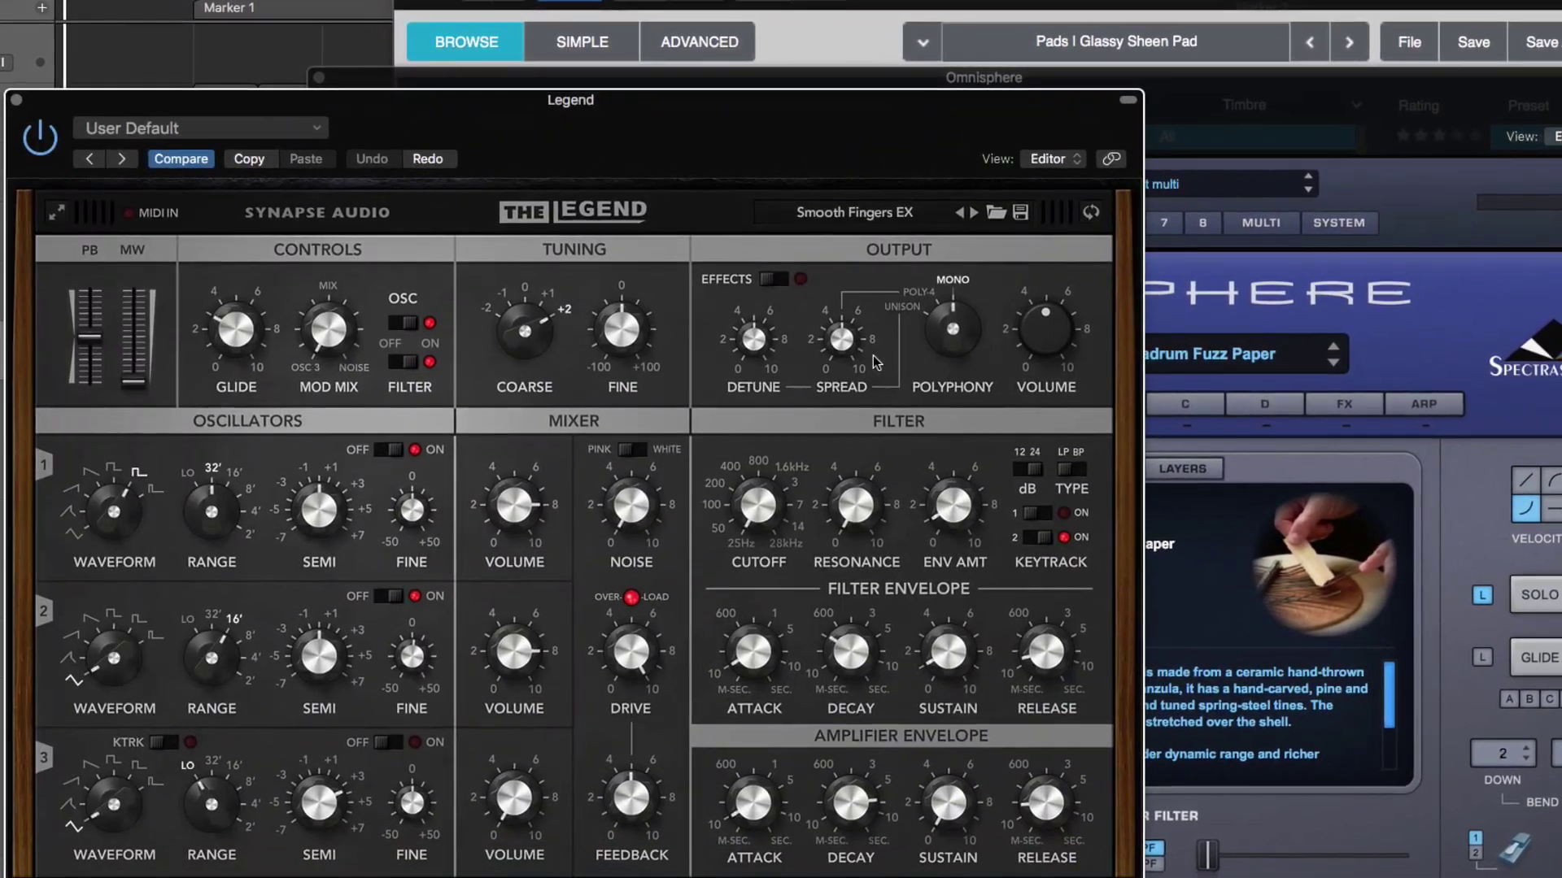
click(760, 345)
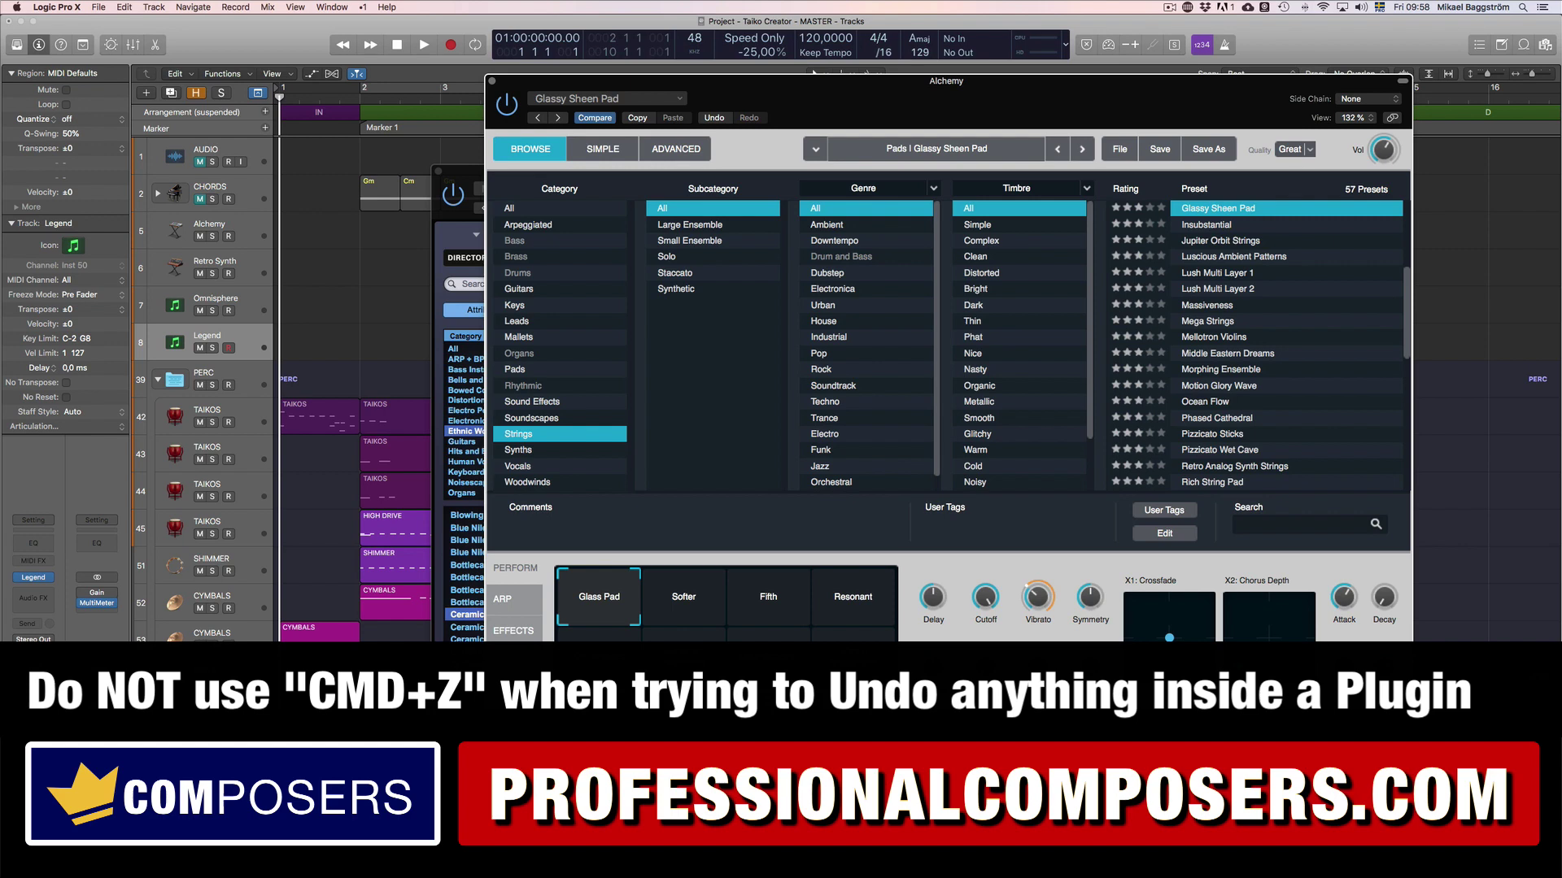
click(154, 6)
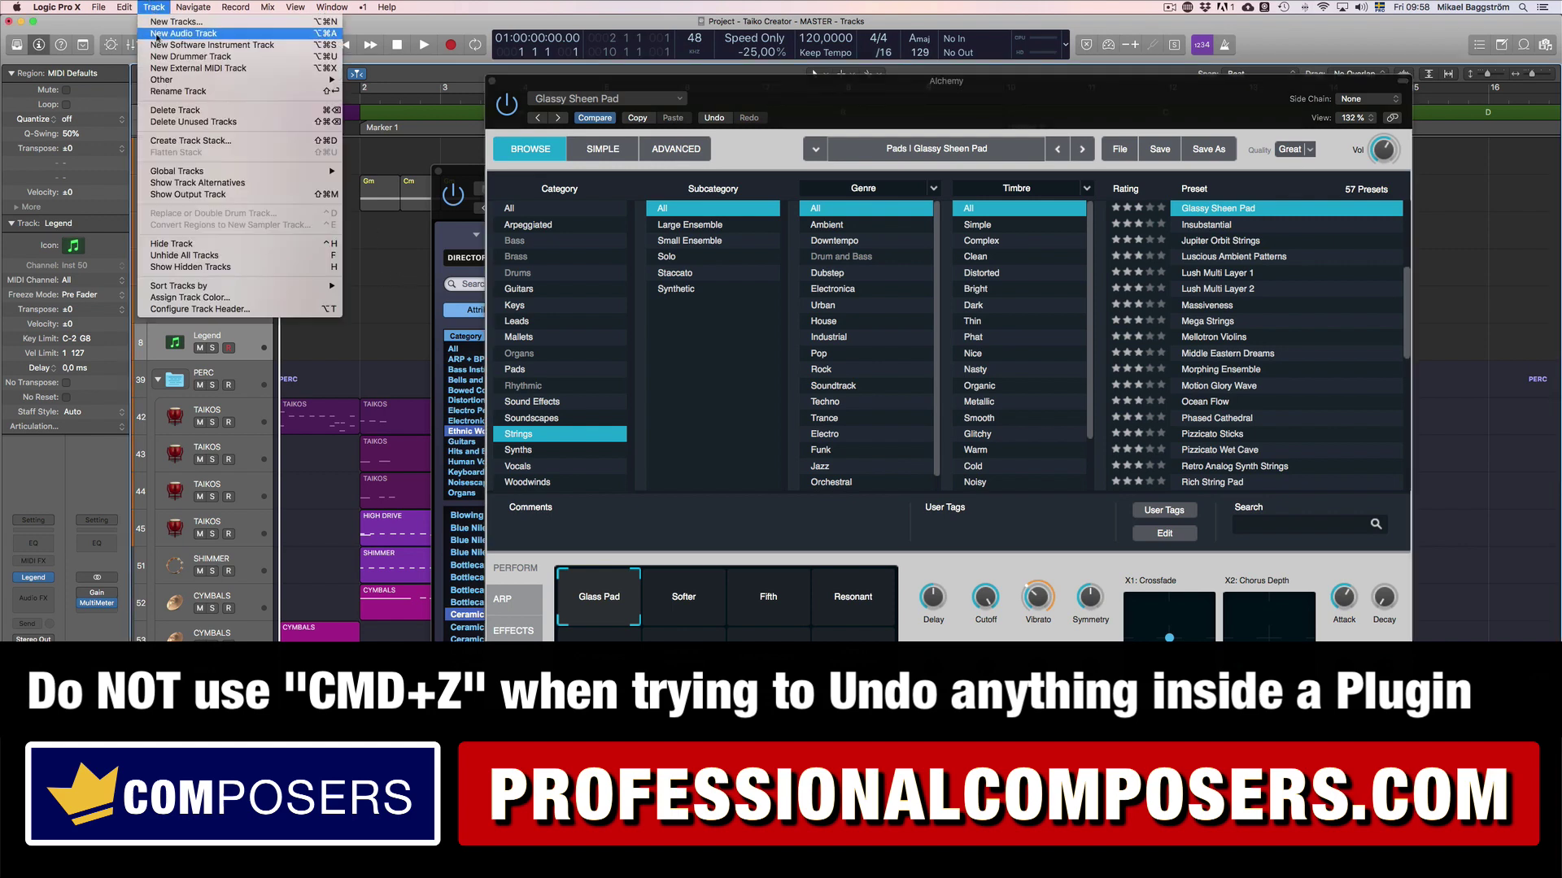
mouse_move(124, 7)
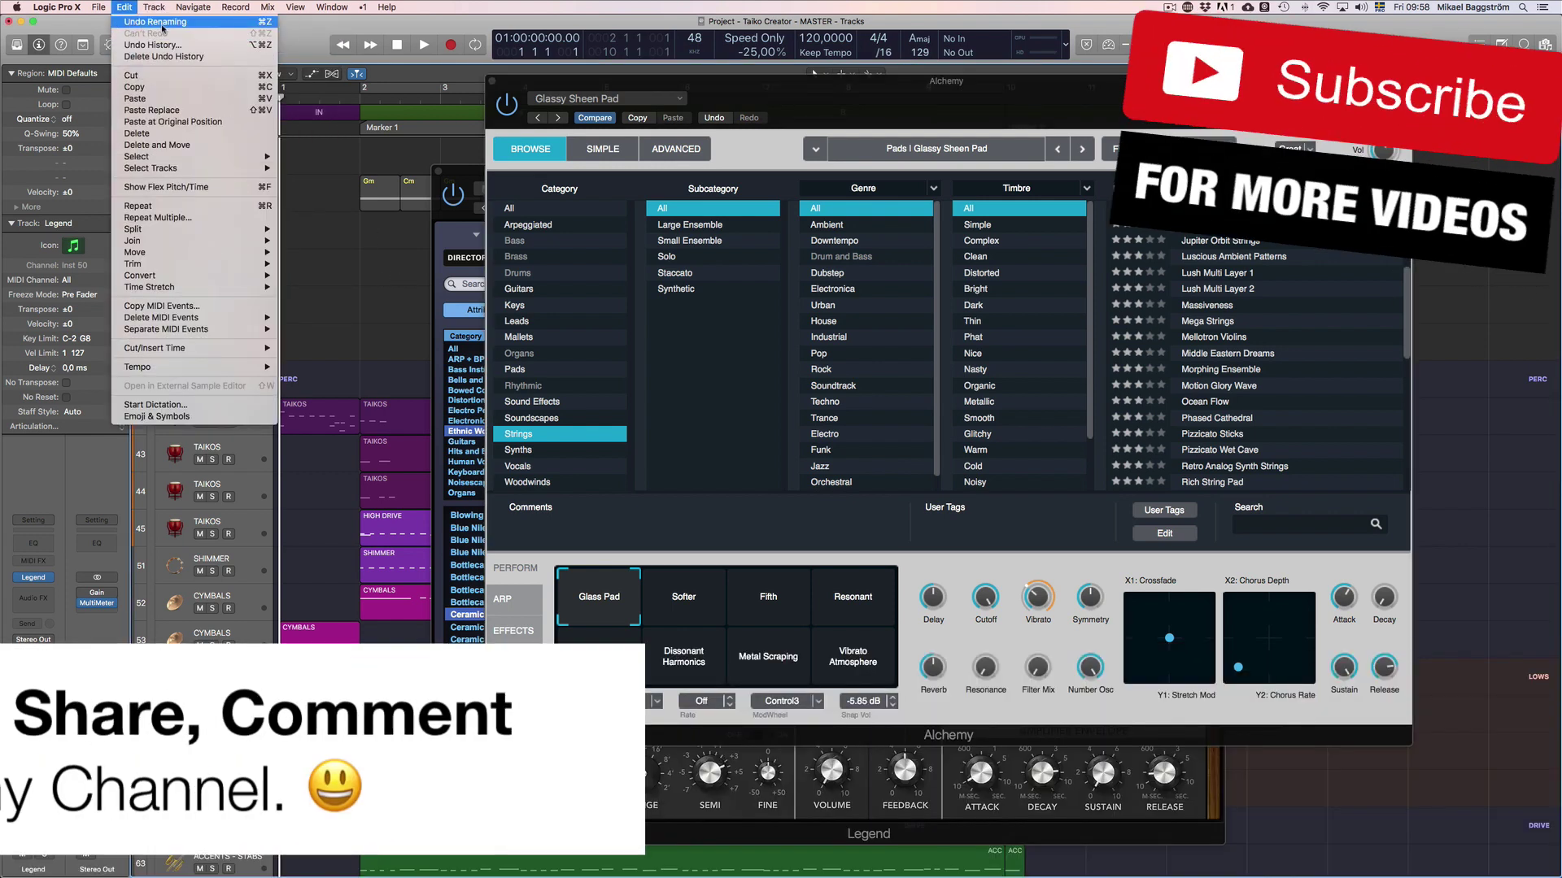
click(374, 254)
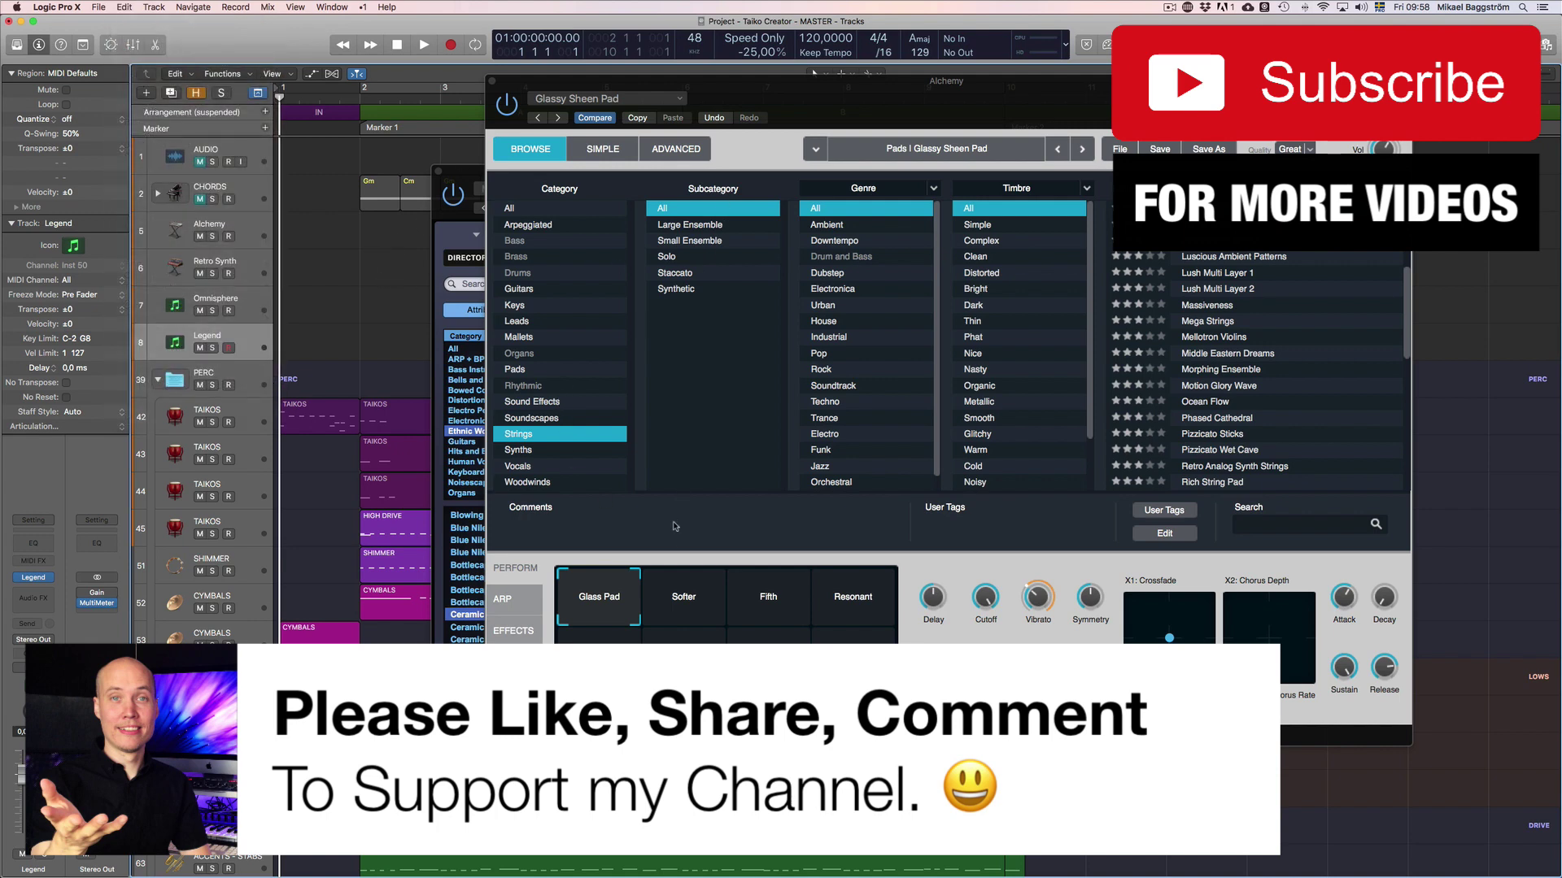
- Undo and redo the Glassy Sheen Pad preset change in Alchemy's own undo history
click(714, 119)
click(749, 119)
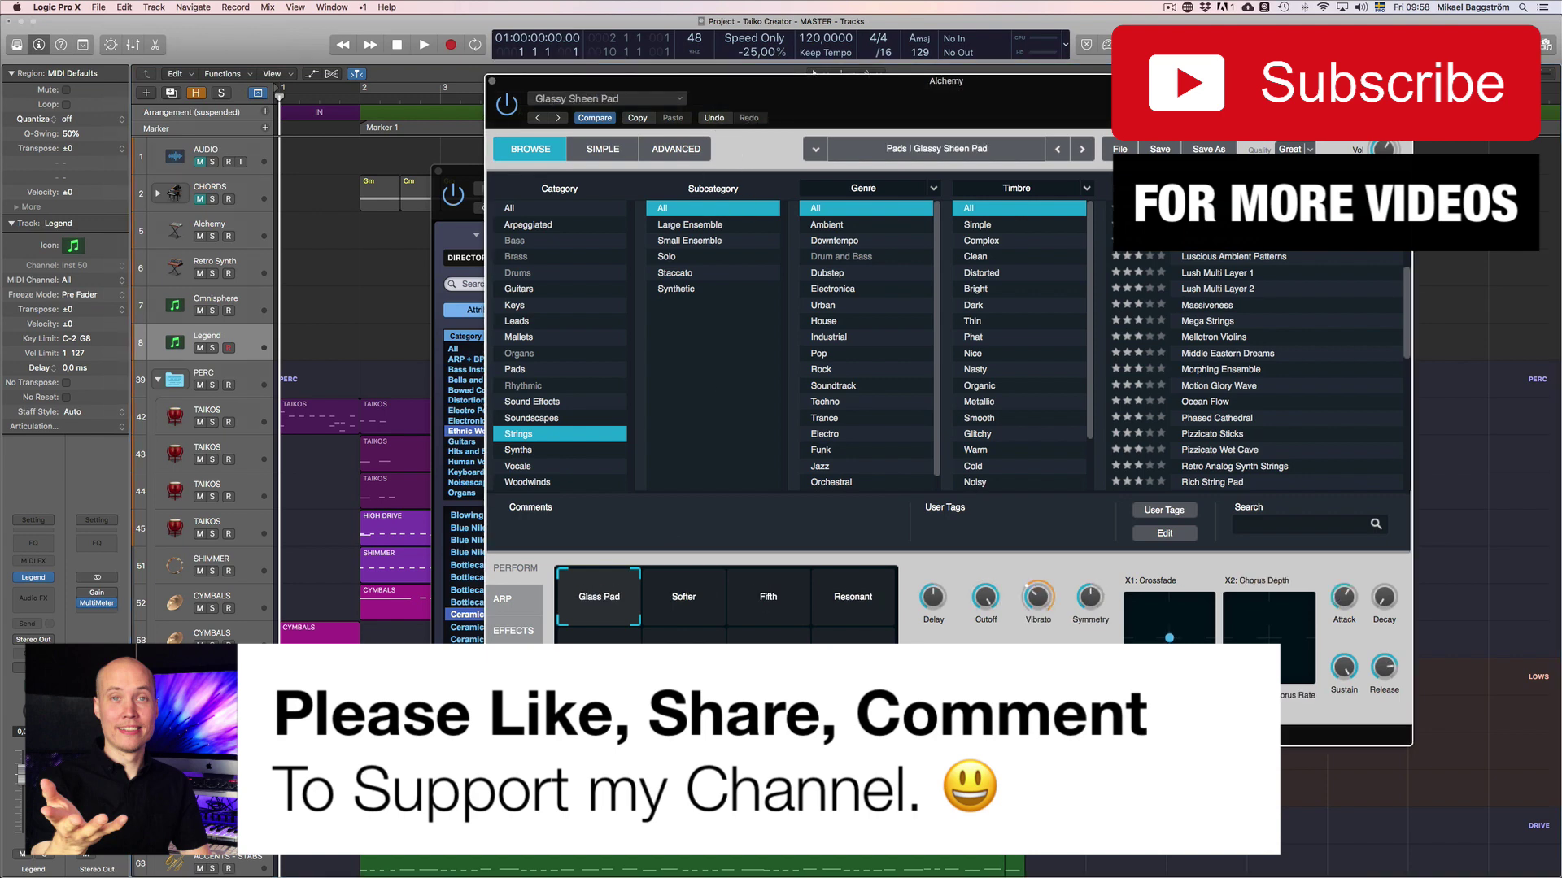